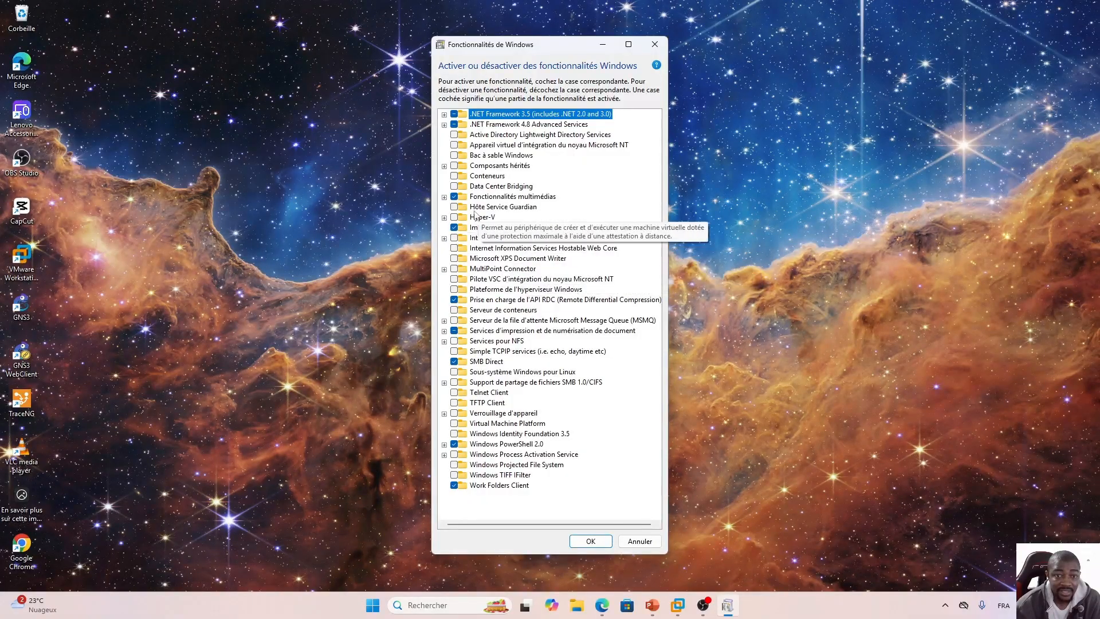
Expand Hyper-V and its sub-features in the Windows Features dialog to inspect them, then close the dialog.
left_click(444, 218)
left_click(455, 228)
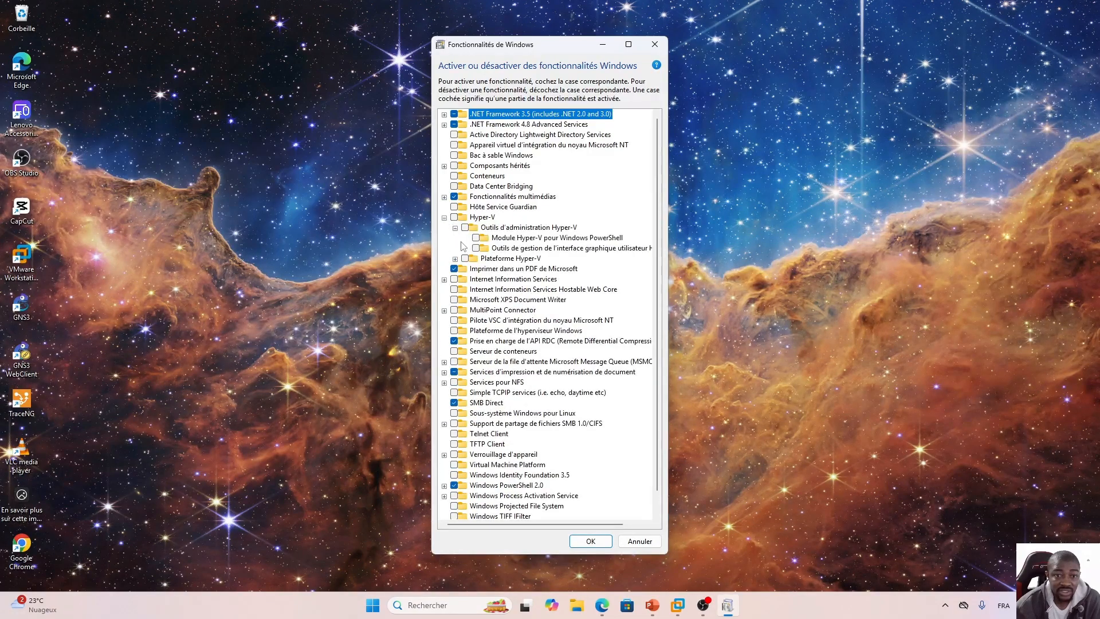
left_click(455, 258)
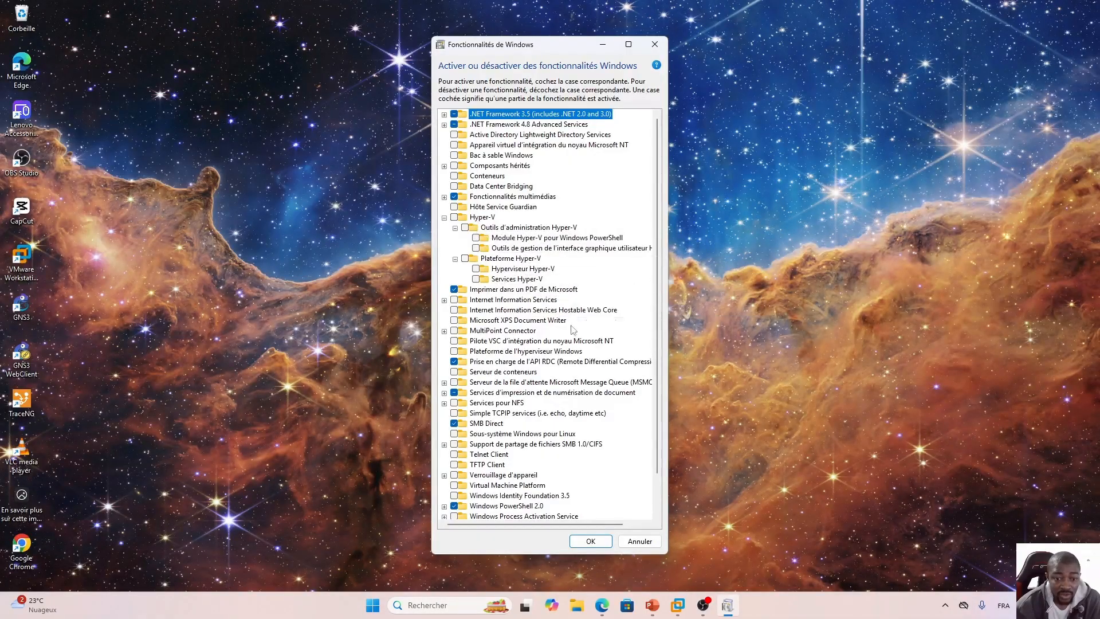
scroll(549, 369, "down", 1)
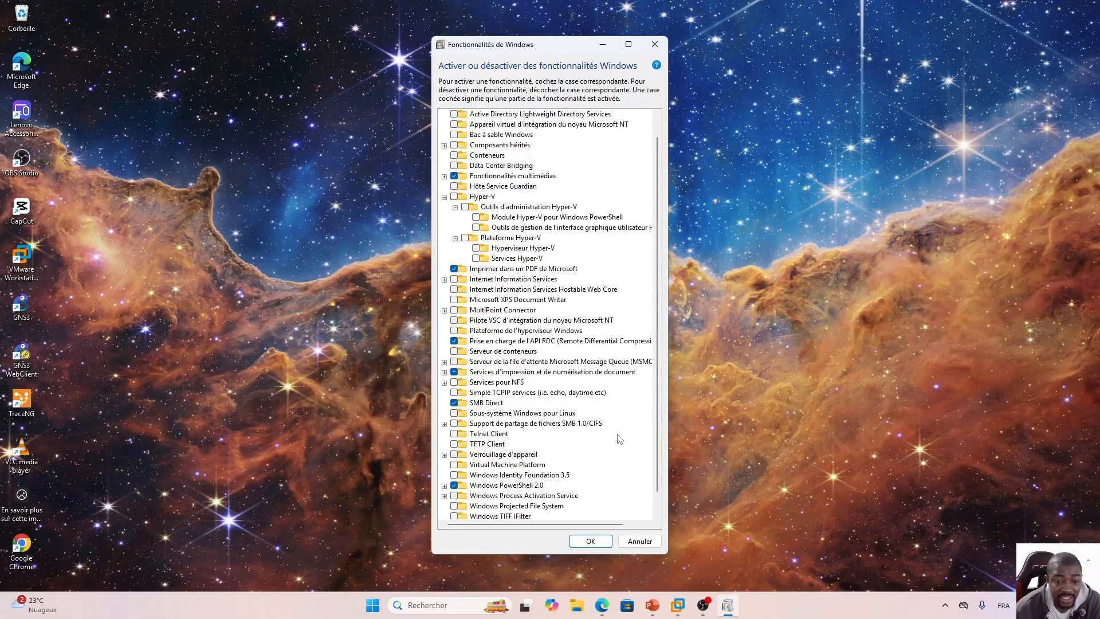
scroll(636, 429, "down", 1)
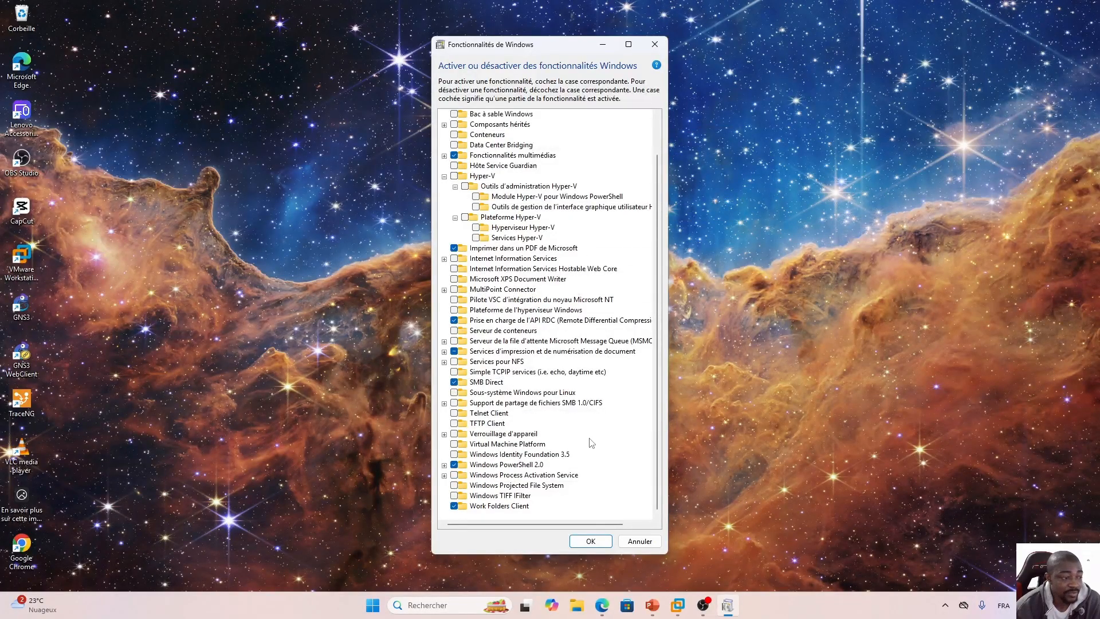
left_click(654, 45)
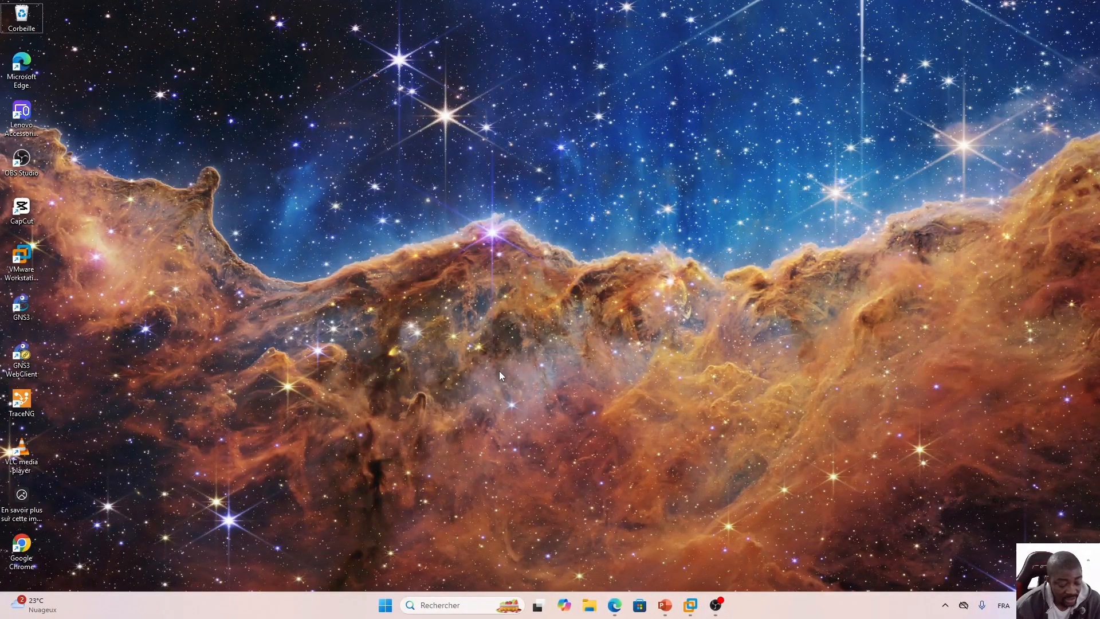
Open the Registry Editor through the Run command regedit.
key("super+r")
type("rege")
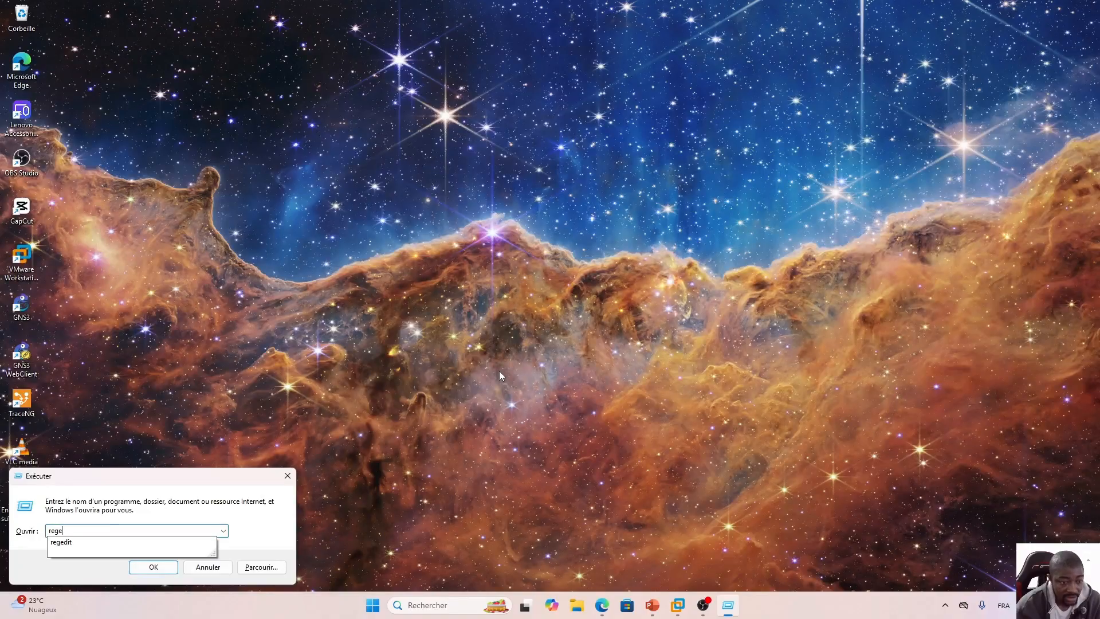
left_click(92, 542)
left_click(150, 567)
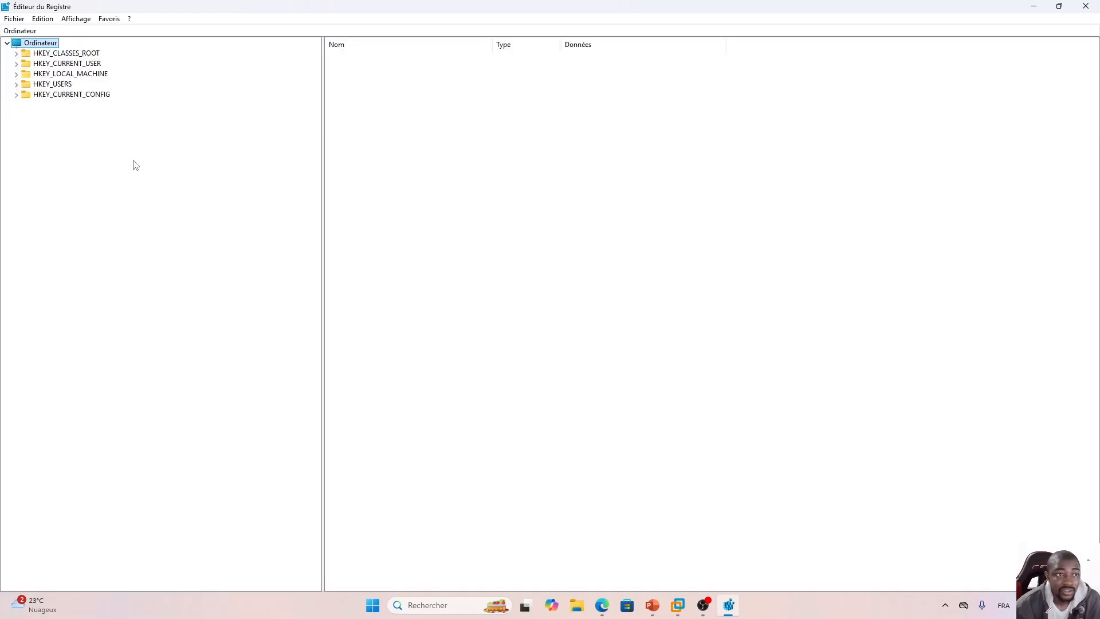
Navigate to the HKEY_LOCAL_MACHINE\SYSTEM\CurrentControlSet\Control\DeviceGuard registry key.
left_click(16, 75)
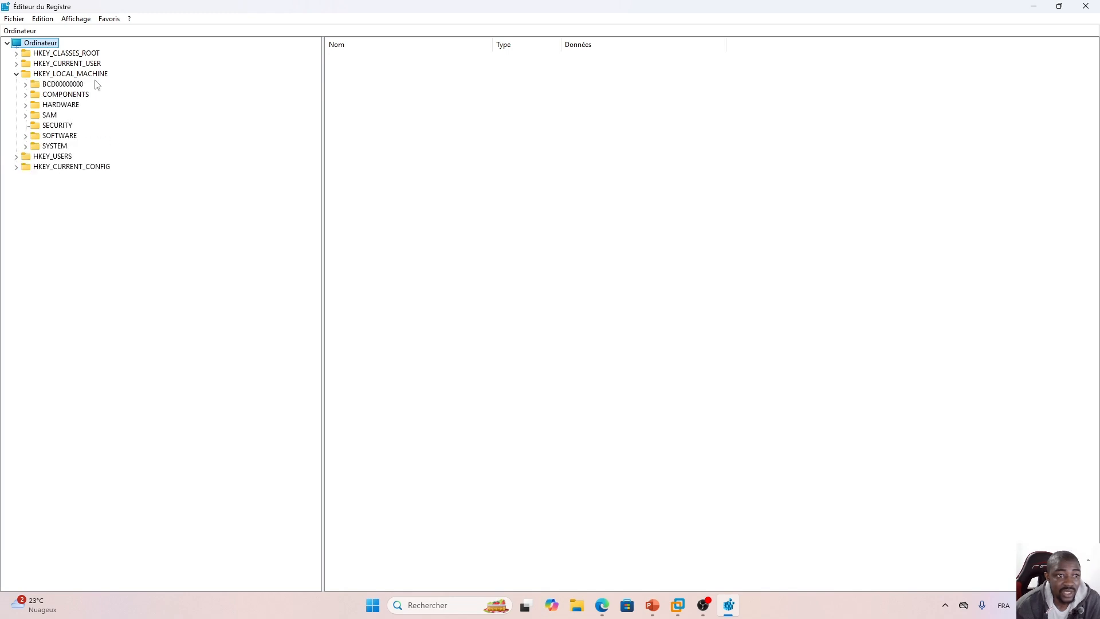
left_click(25, 146)
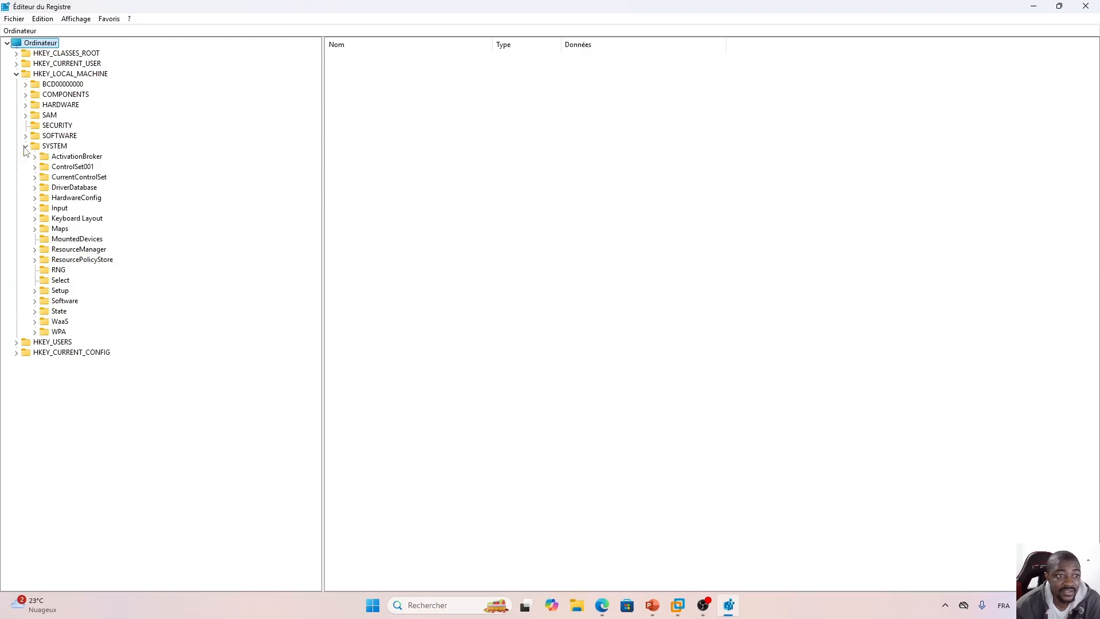
left_click(35, 178)
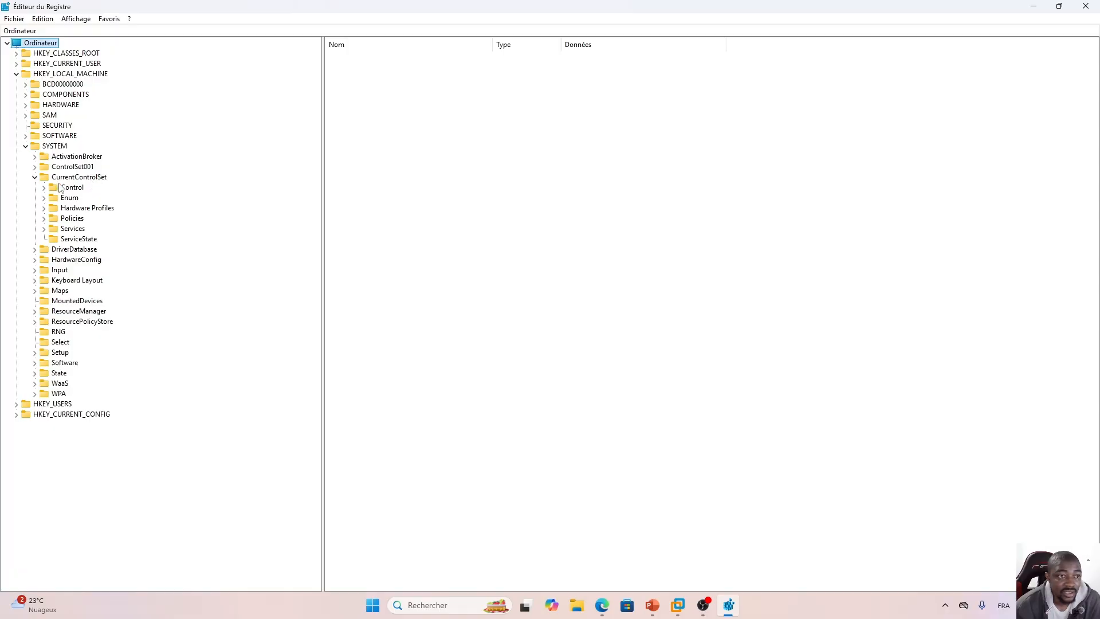
left_click(44, 188)
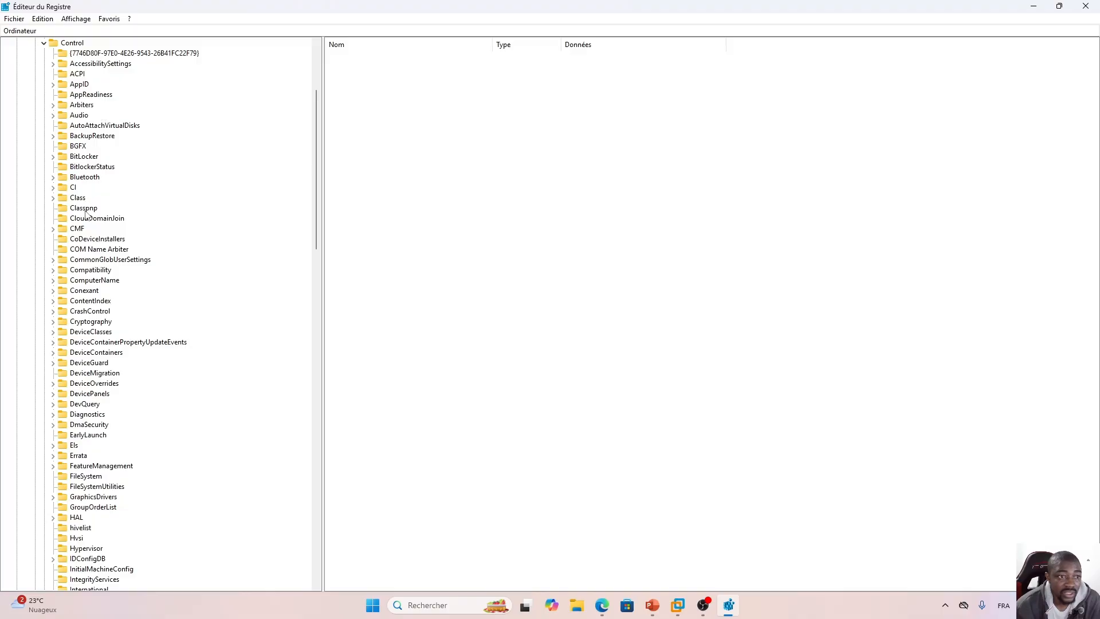
left_click(84, 363)
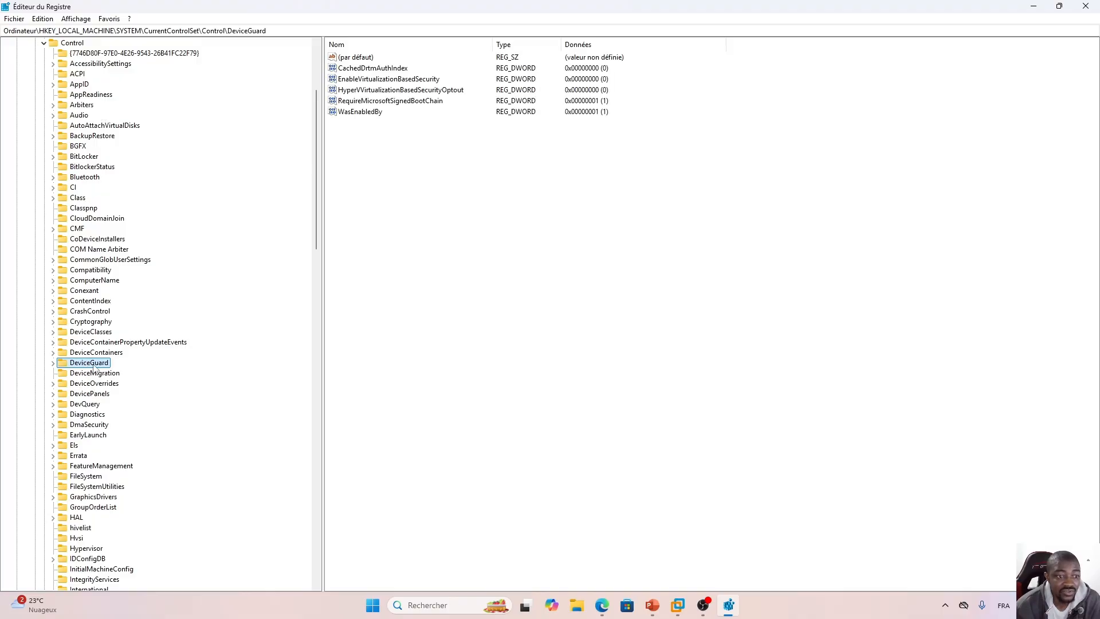
Retrace the registry path from HKEY_LOCAL_MACHINE down through SYSTEM, CurrentControlSet and Control to DeviceGuard.
scroll(197, 270, "up", 5)
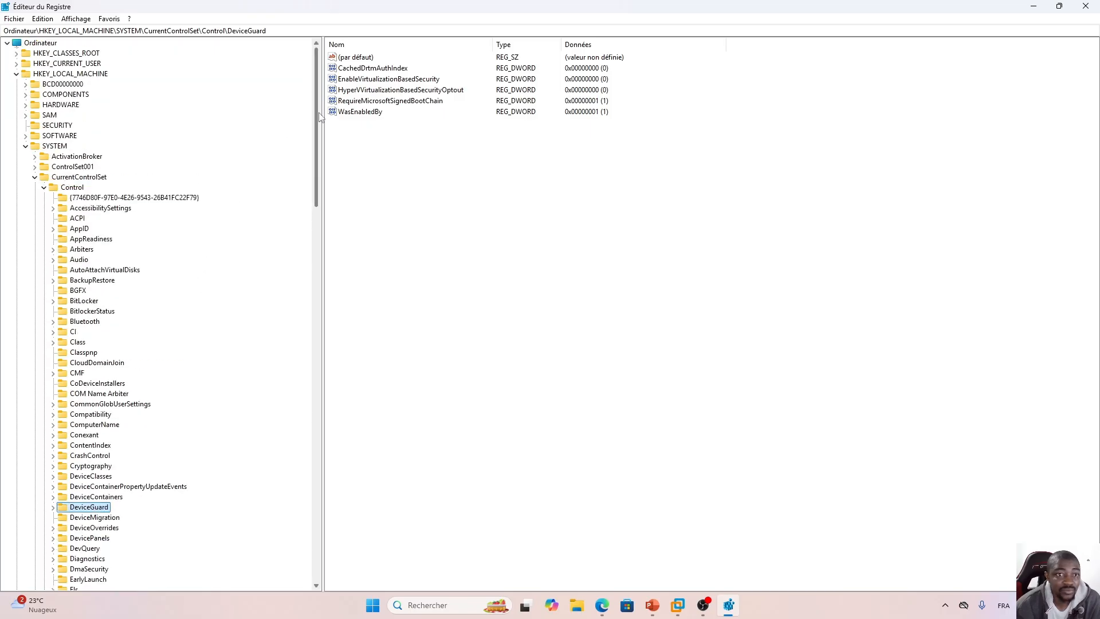
left_click(65, 74)
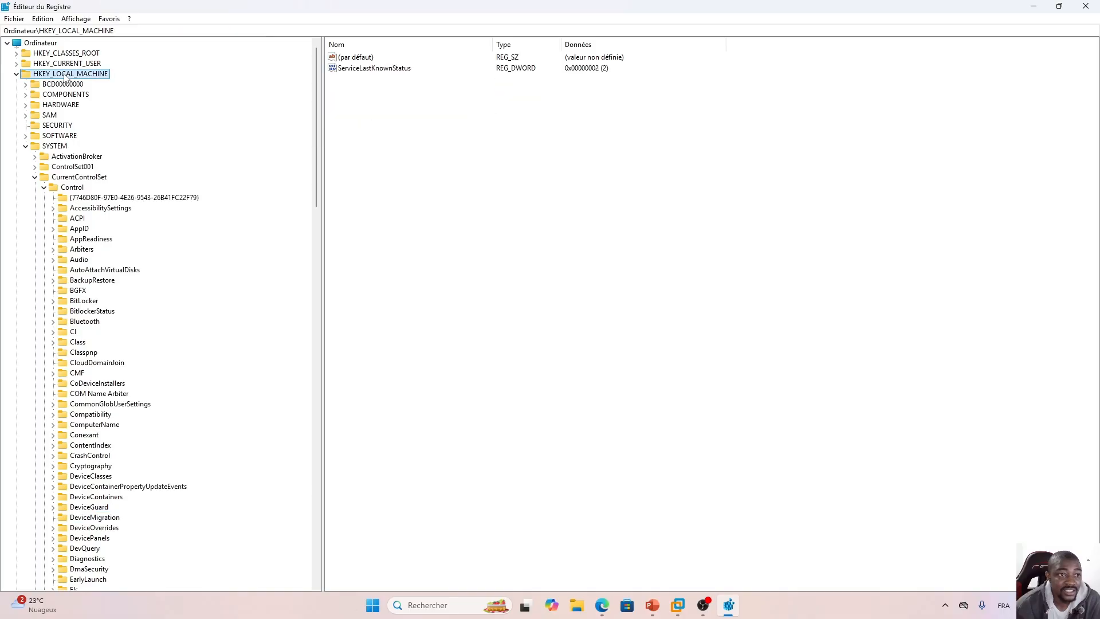
left_click(58, 147)
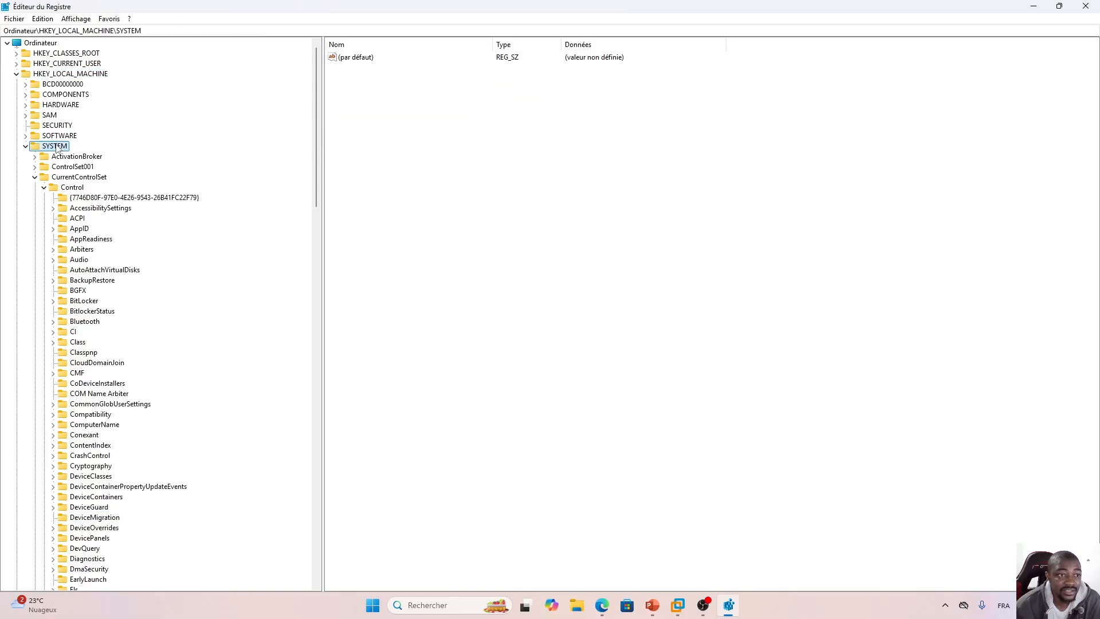
left_click(77, 179)
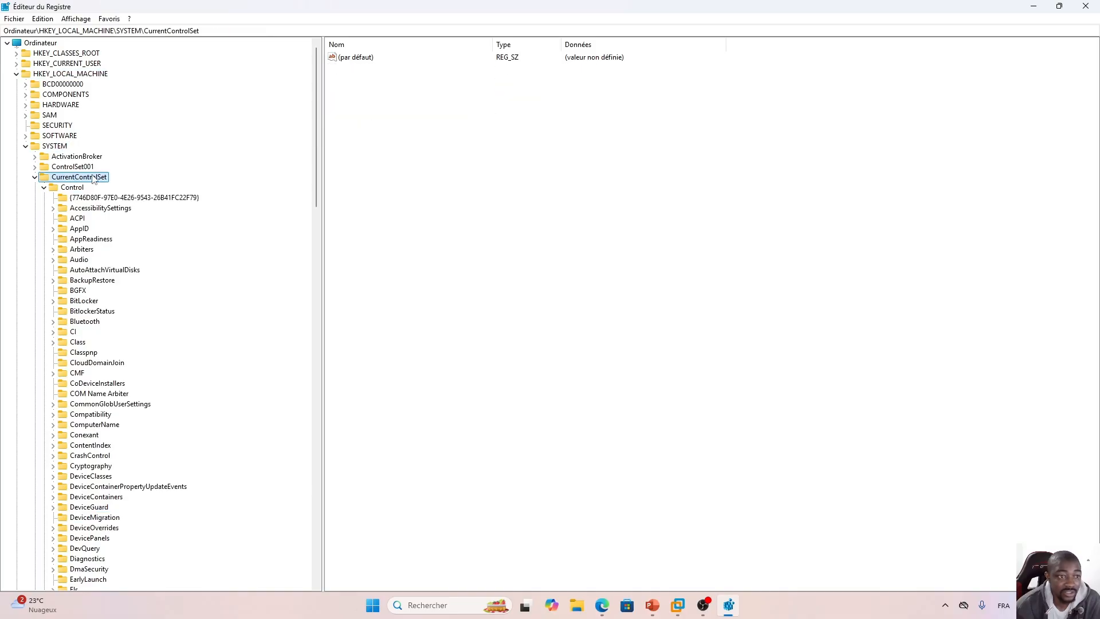
left_click(73, 192)
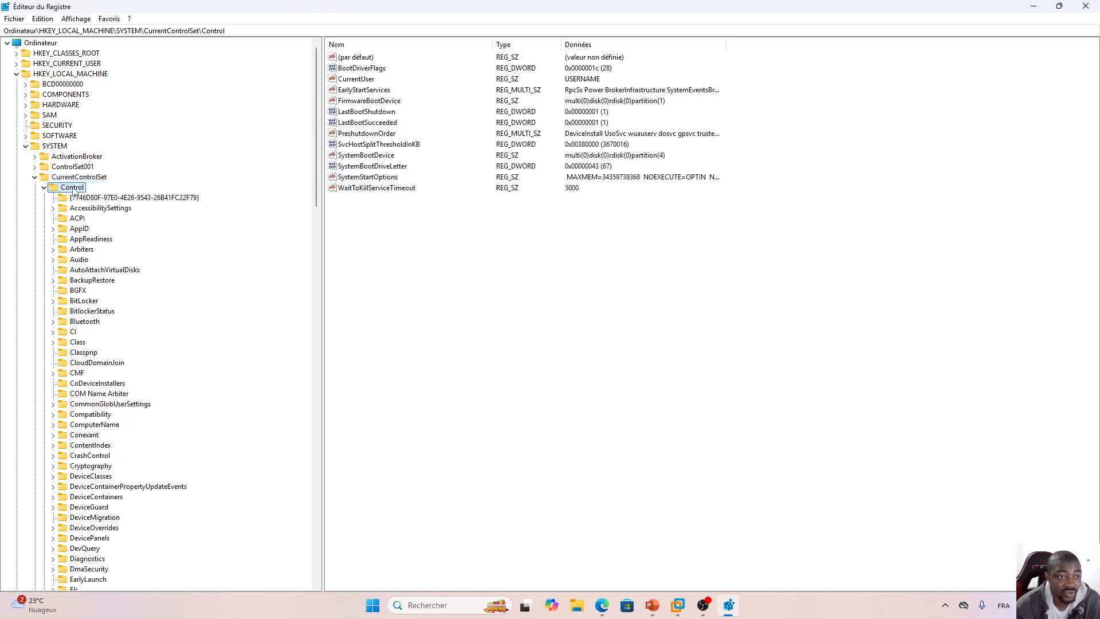
left_click(87, 509)
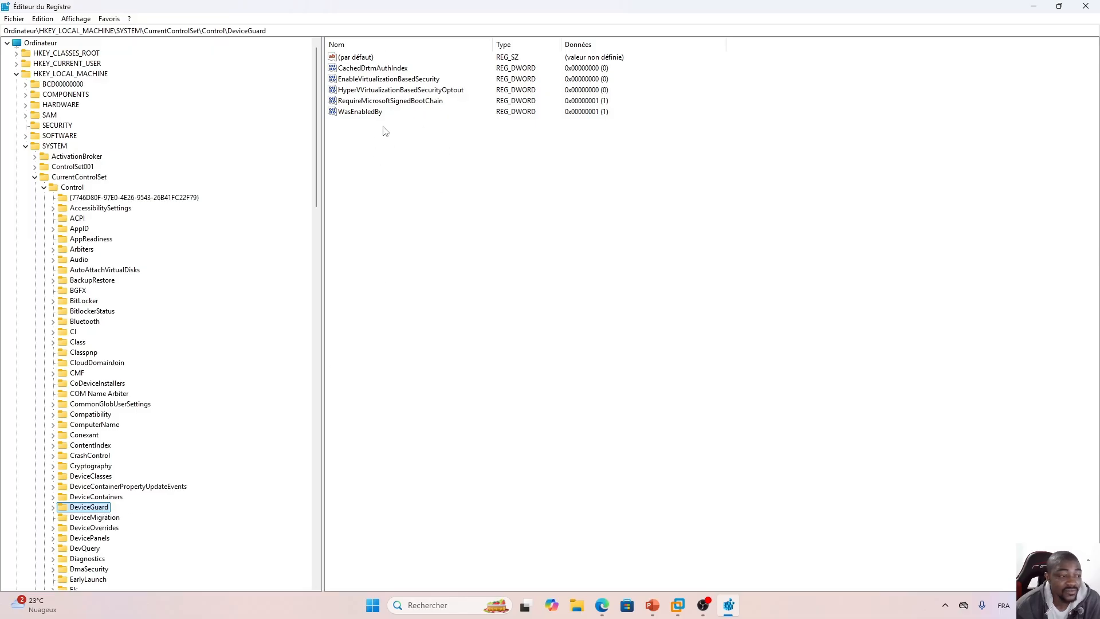
Set the EnableVirtualizationBasedSecurity DWORD value in DeviceGuard to 0 and close the Registry Editor.
left_click(380, 80)
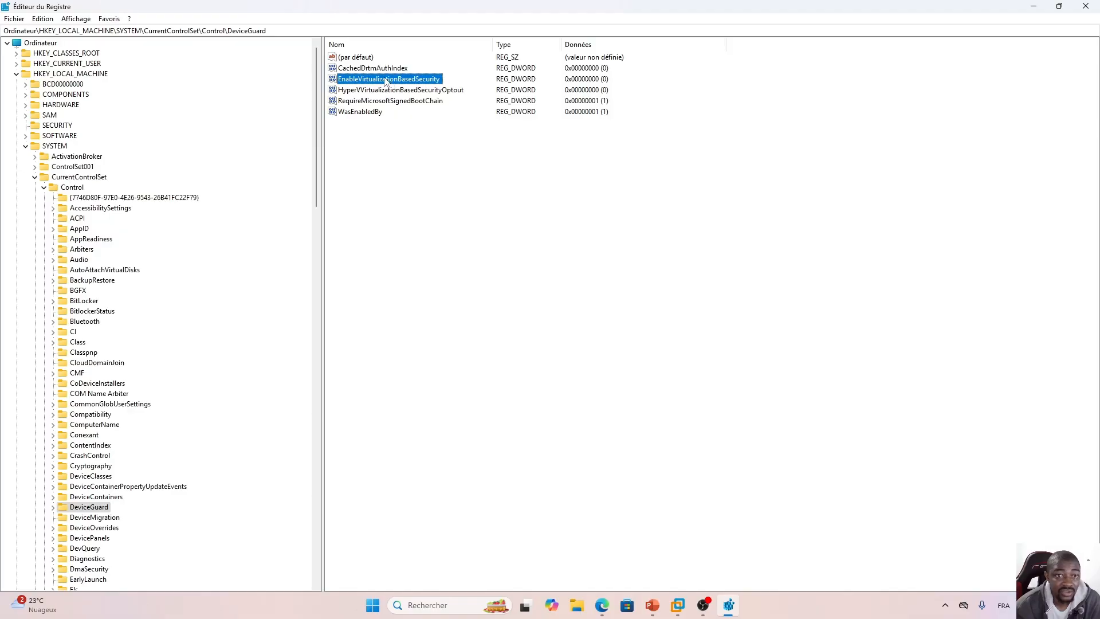
double_click(386, 80)
left_click_drag(138, 63, 443, 226)
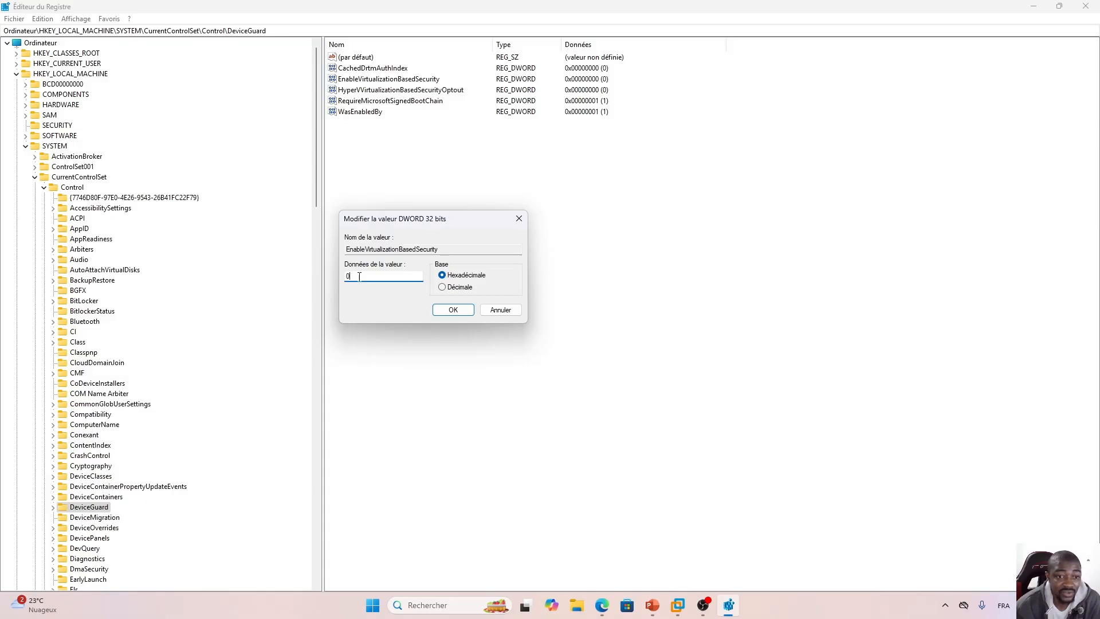
type("1")
left_click(451, 311)
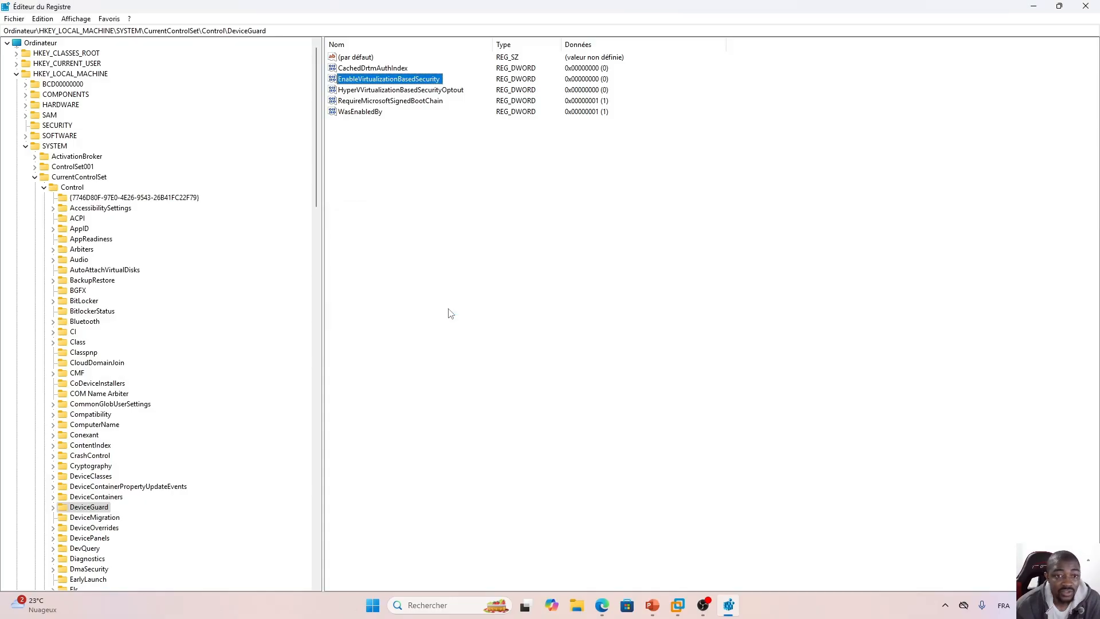
left_click(1084, 6)
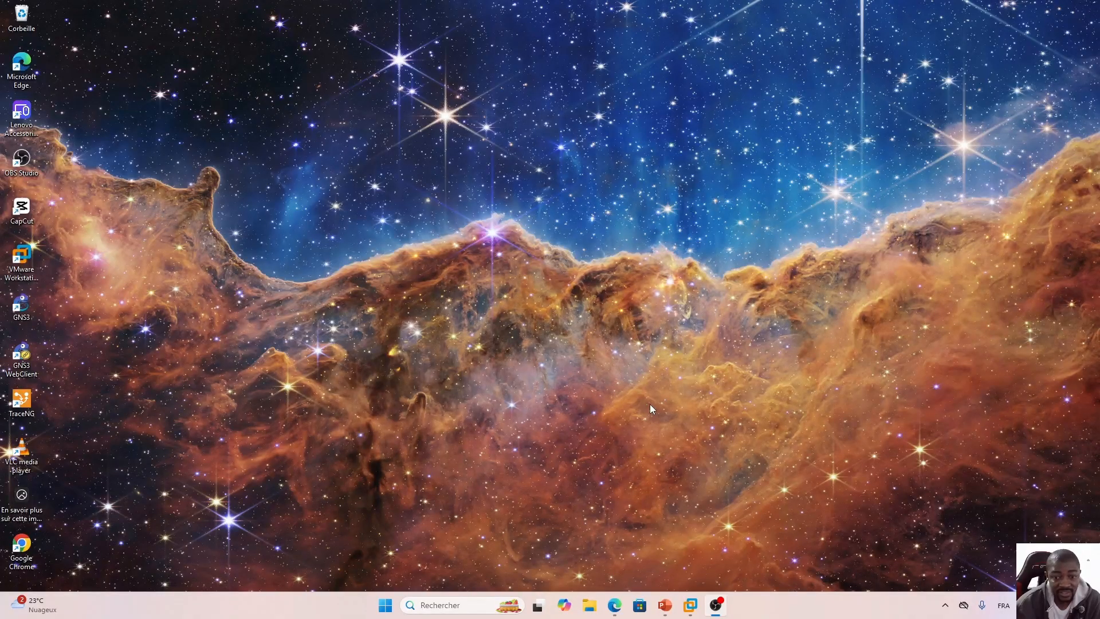
Open the Isolation du noyau (Core isolation) security settings to check memory integrity, then close them.
left_click(776, 609)
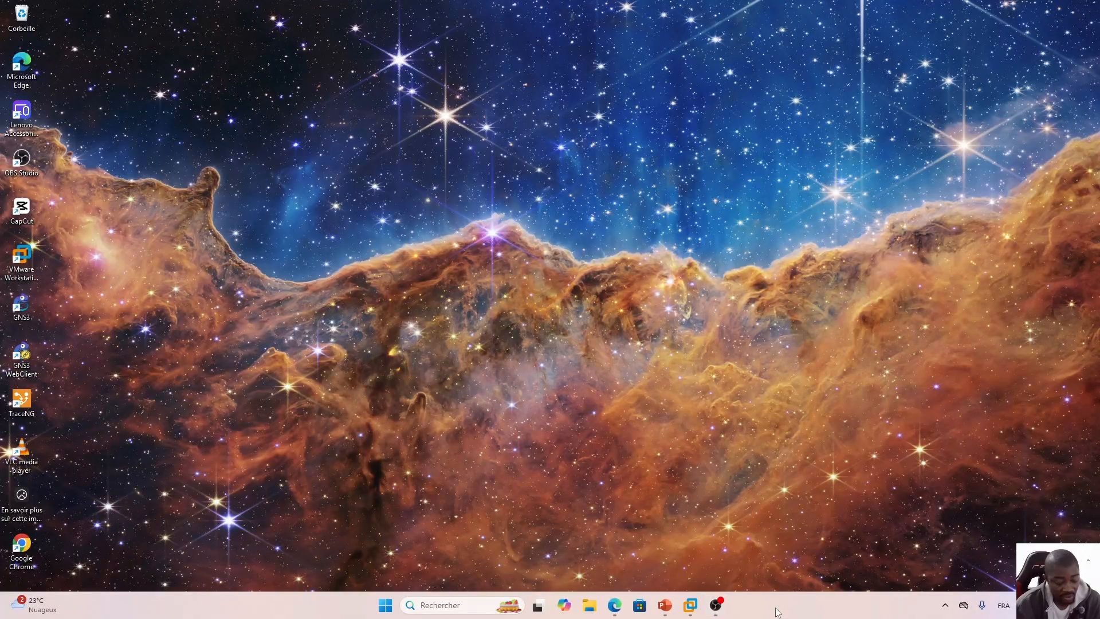
key("super")
type("is")
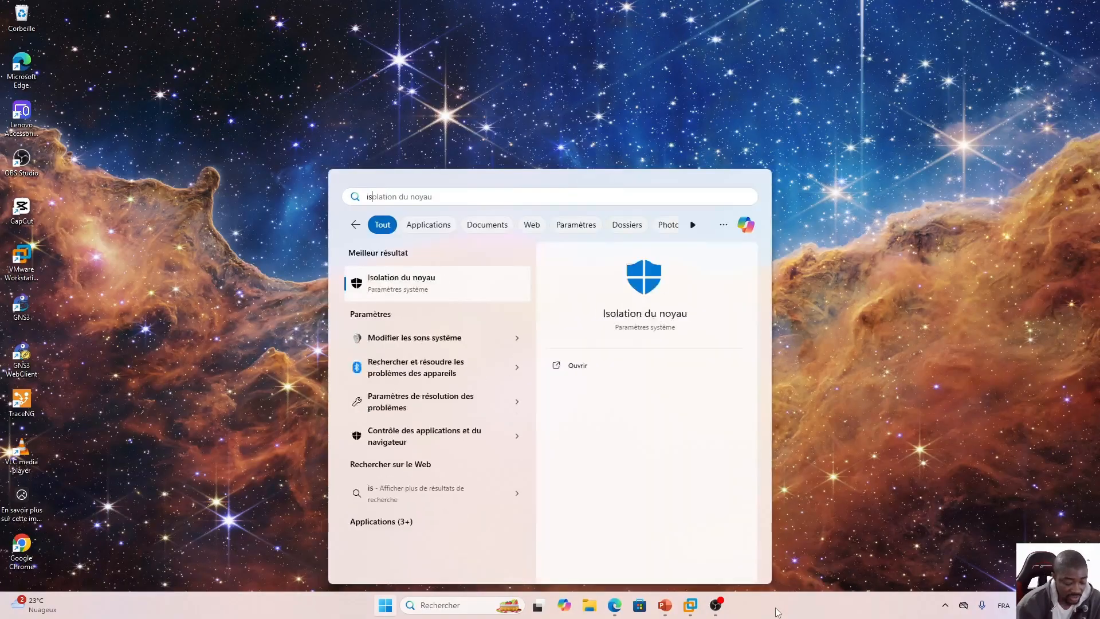
type("olat")
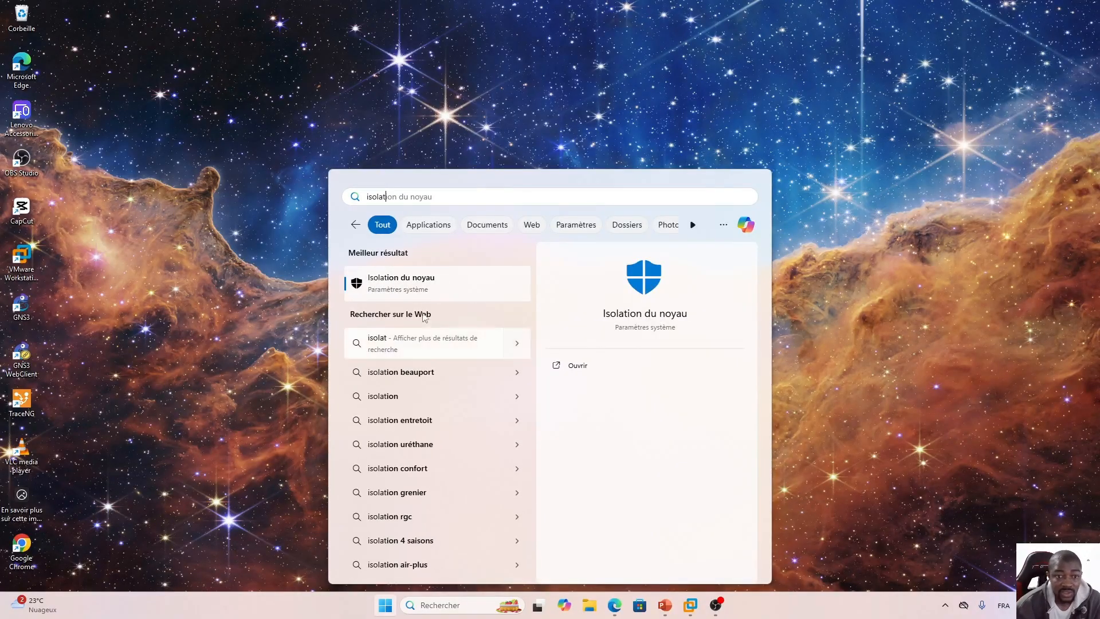
left_click(405, 292)
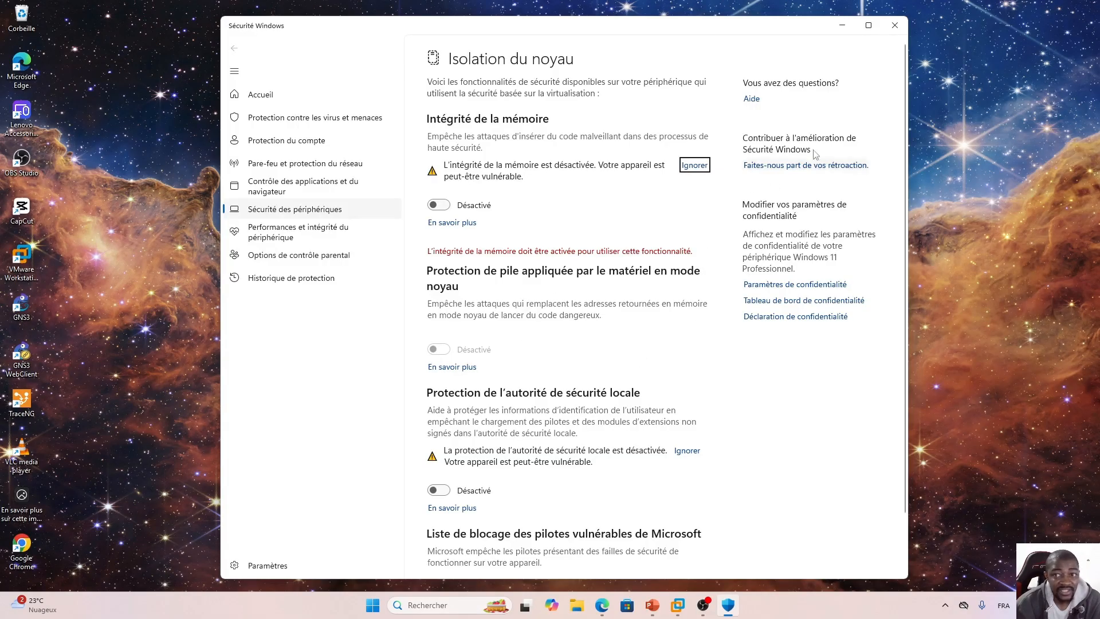
left_click(894, 25)
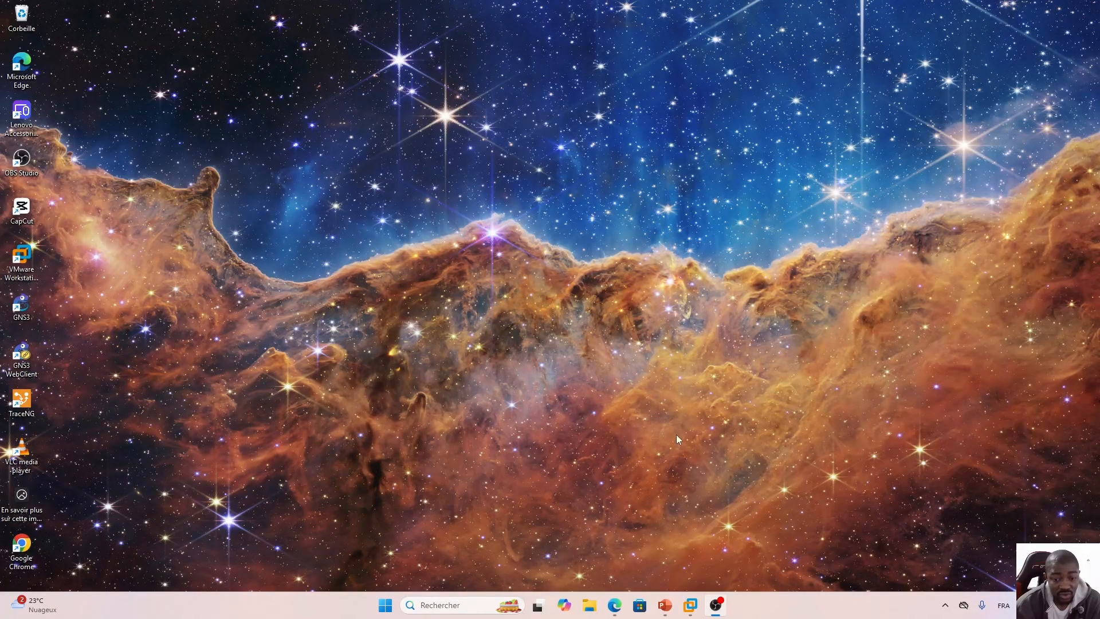
Check the GNS3 VM's processor settings with Intel VT-x/EPT virtualization enabled in VMware Workstation, then power on the VM.
mouse_move(691, 610)
left_click(642, 533)
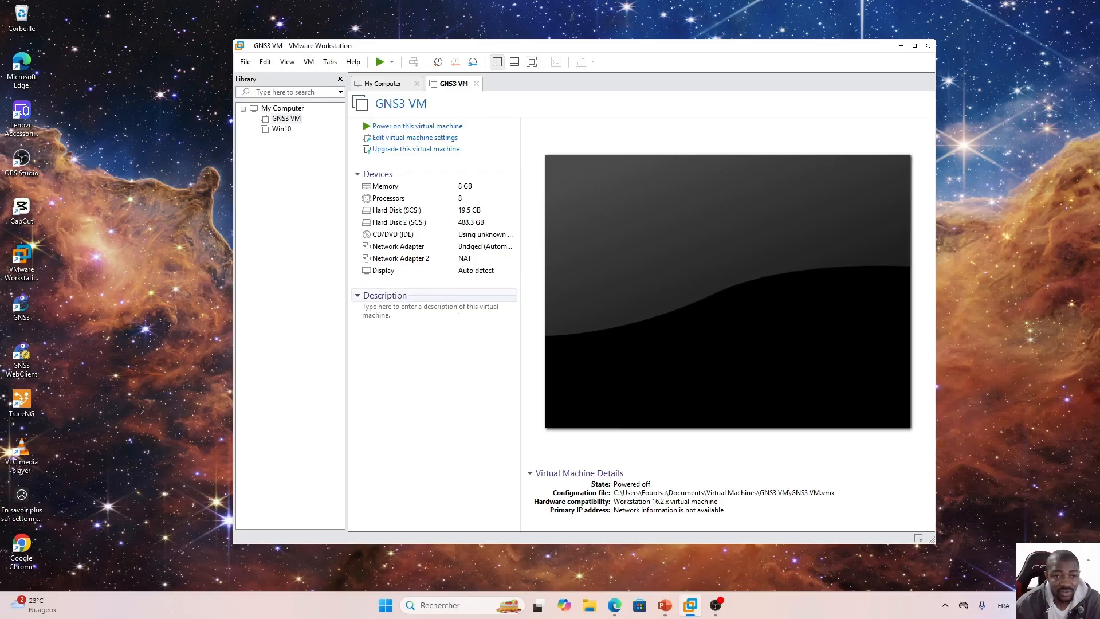
double_click(397, 199)
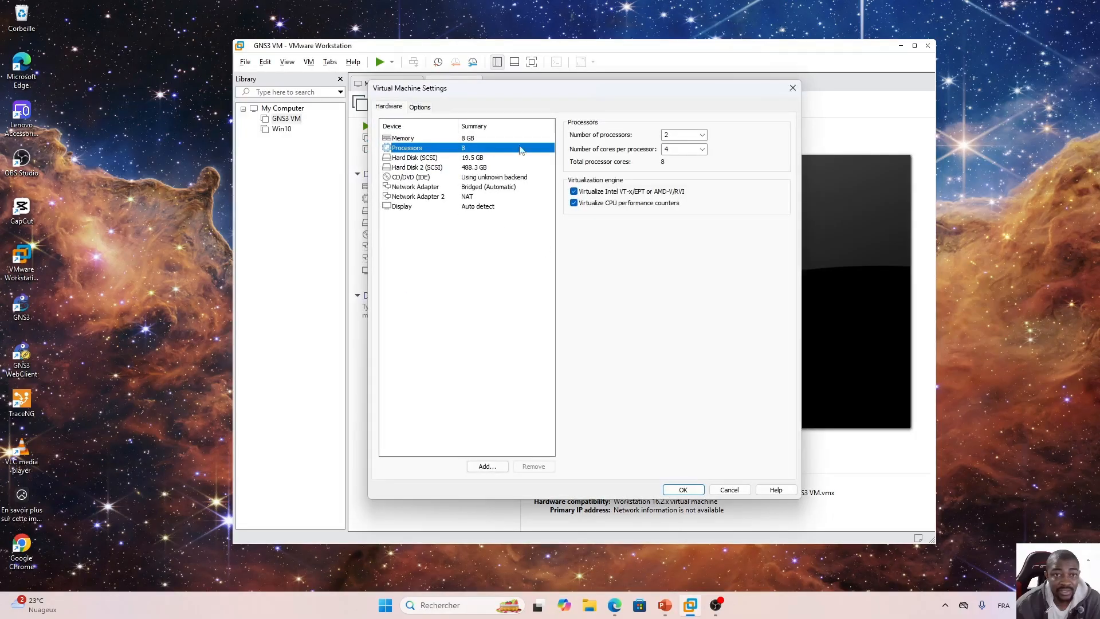
left_click_drag(537, 89, 643, 113)
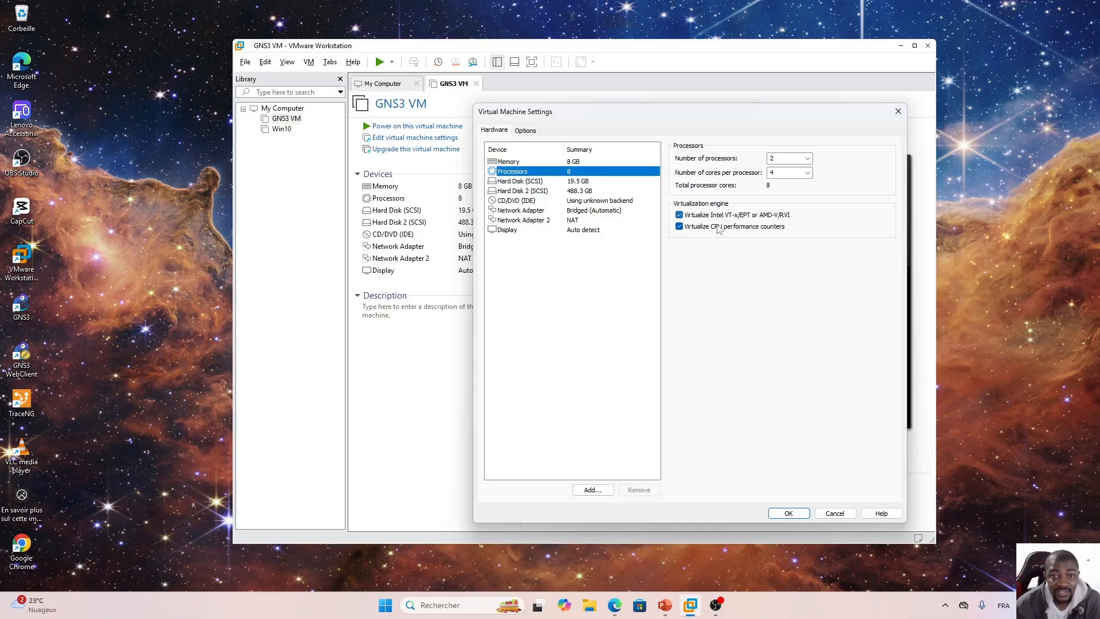
left_click(788, 512)
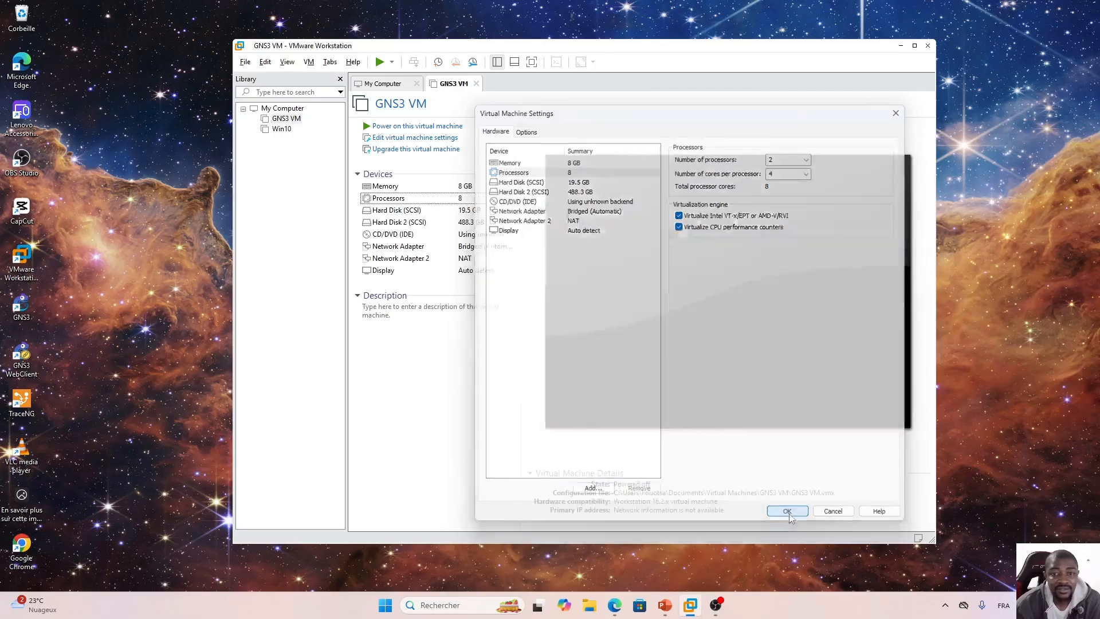
left_click(409, 127)
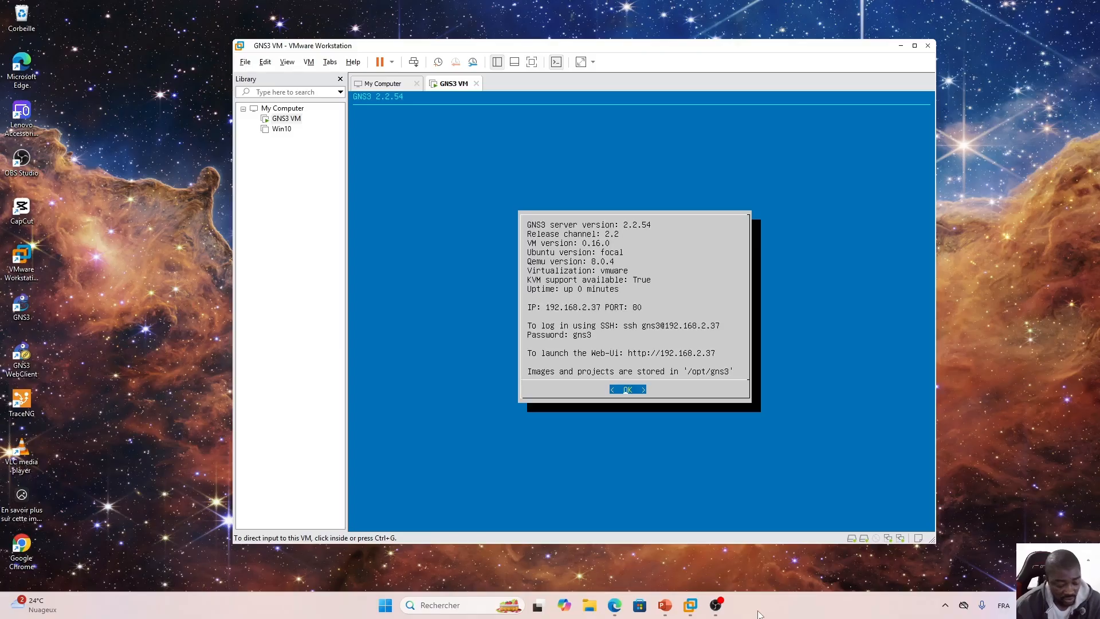
Search for and launch the GNS3 application.
key("super")
type("ge")
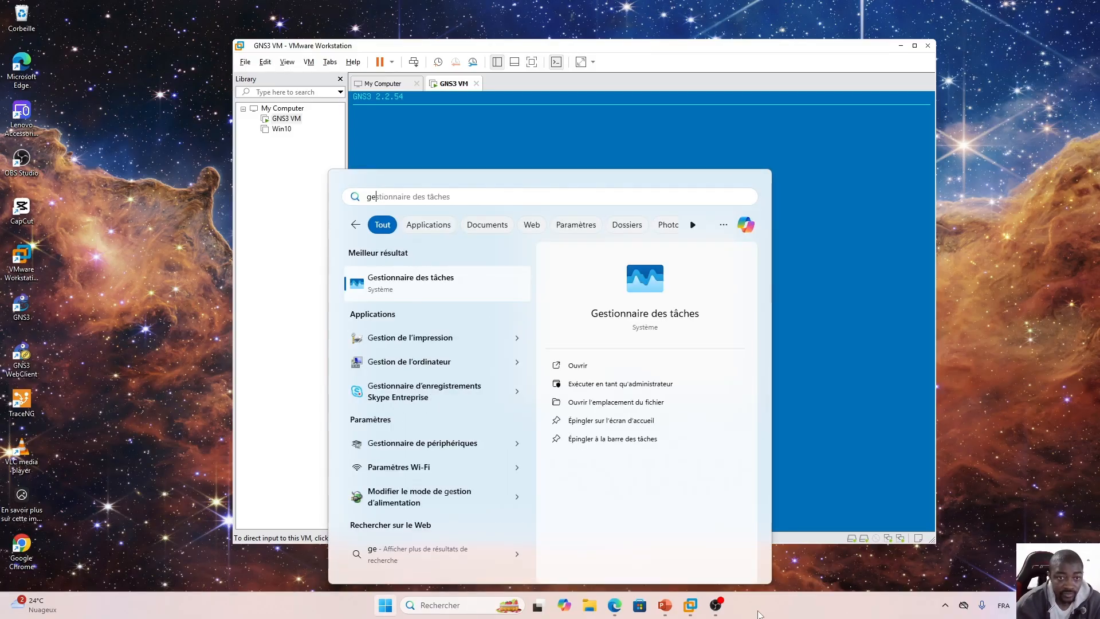
key("super+shift+s")
key("BackSpace")
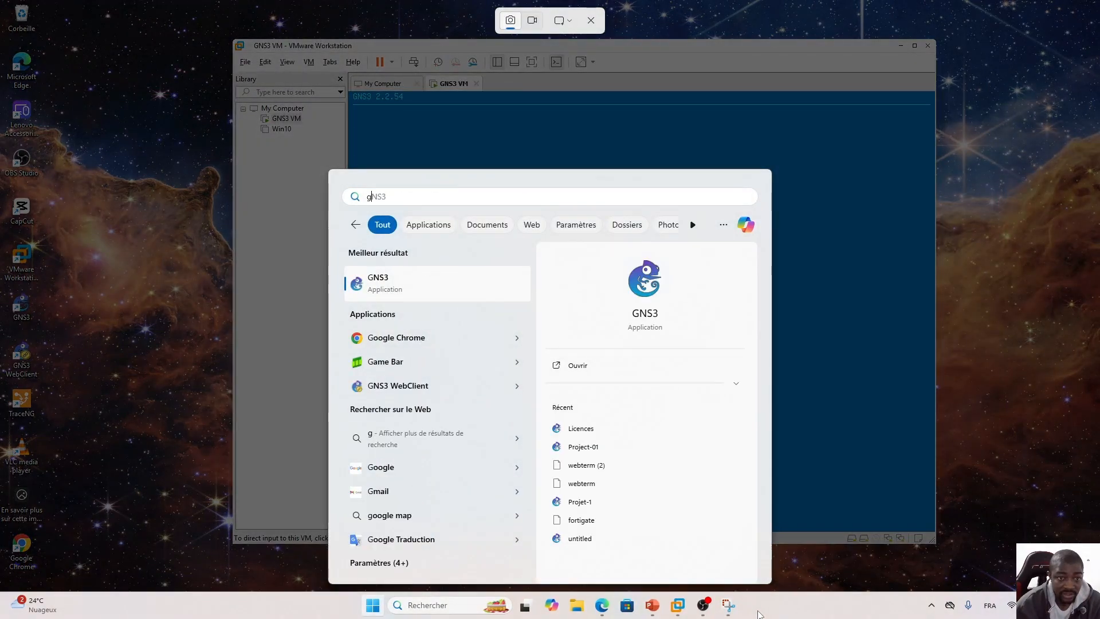
left_click(377, 283)
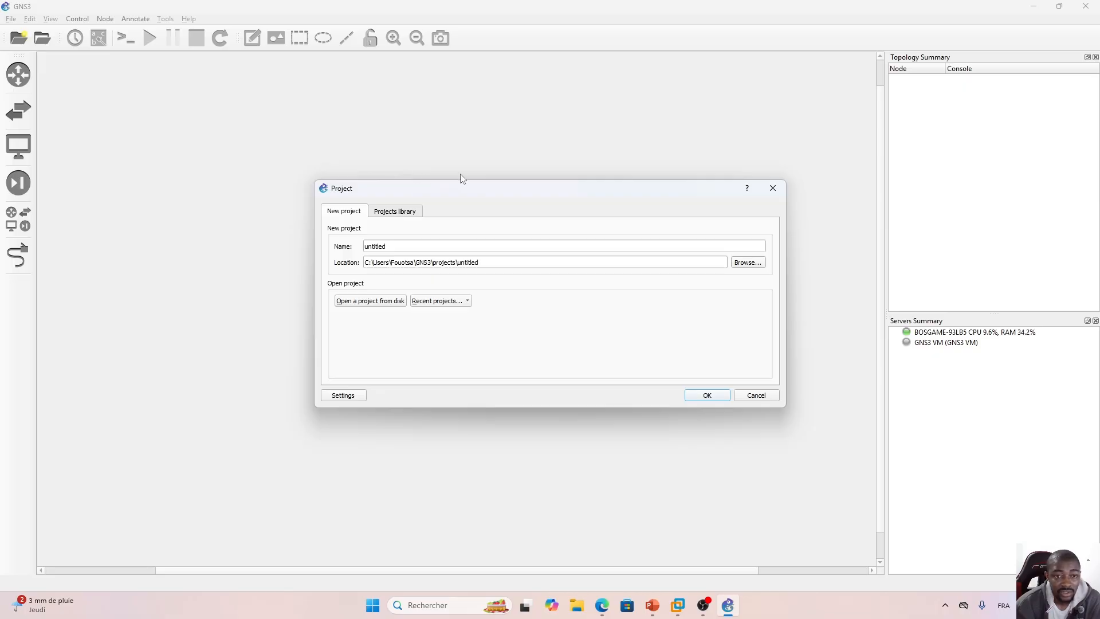
Create a new project named testt.
left_click_drag(507, 199, 453, 214)
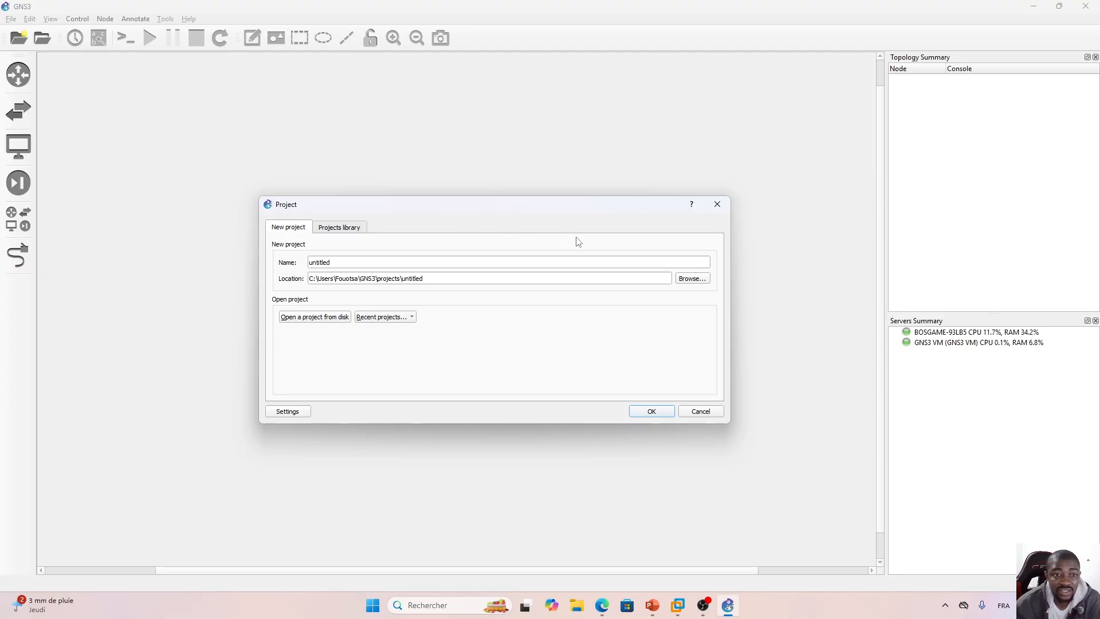
double_click(398, 263)
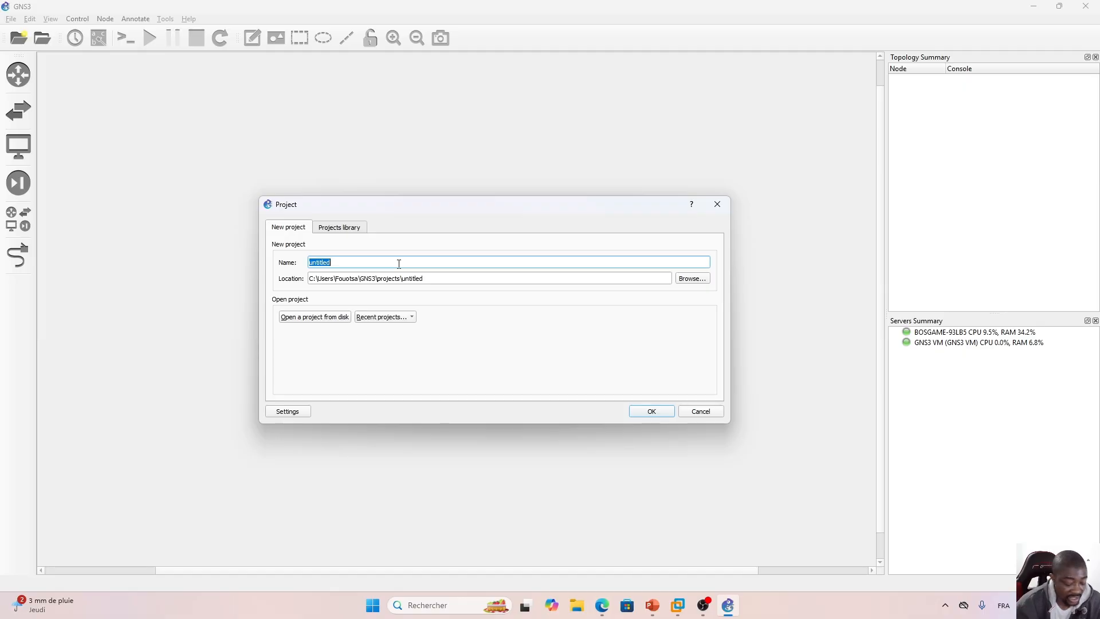
type("testt")
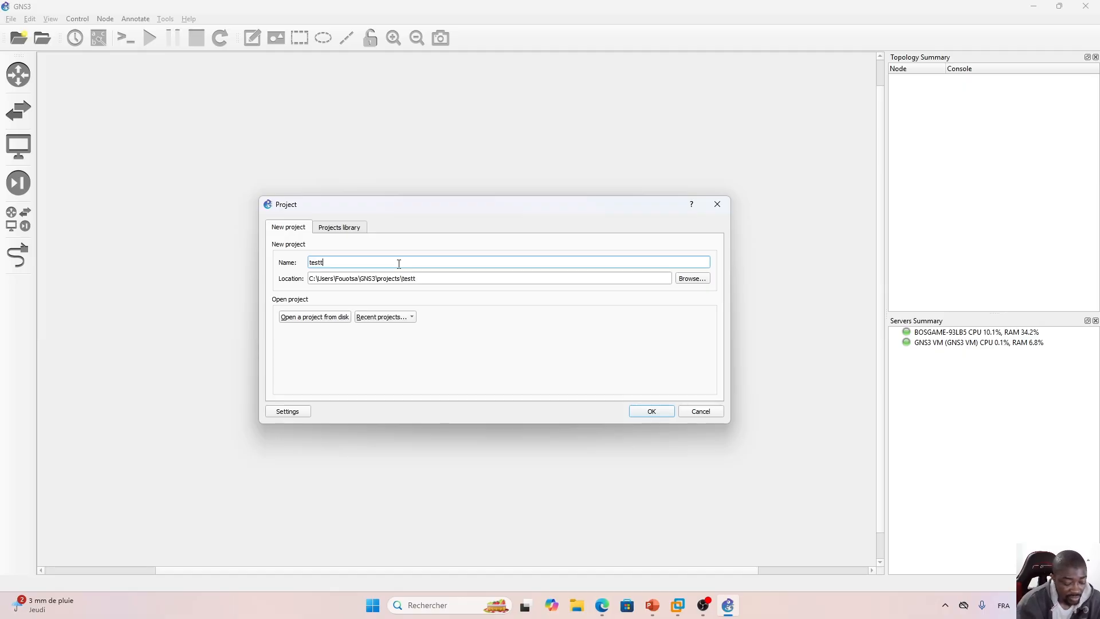
left_click(633, 412)
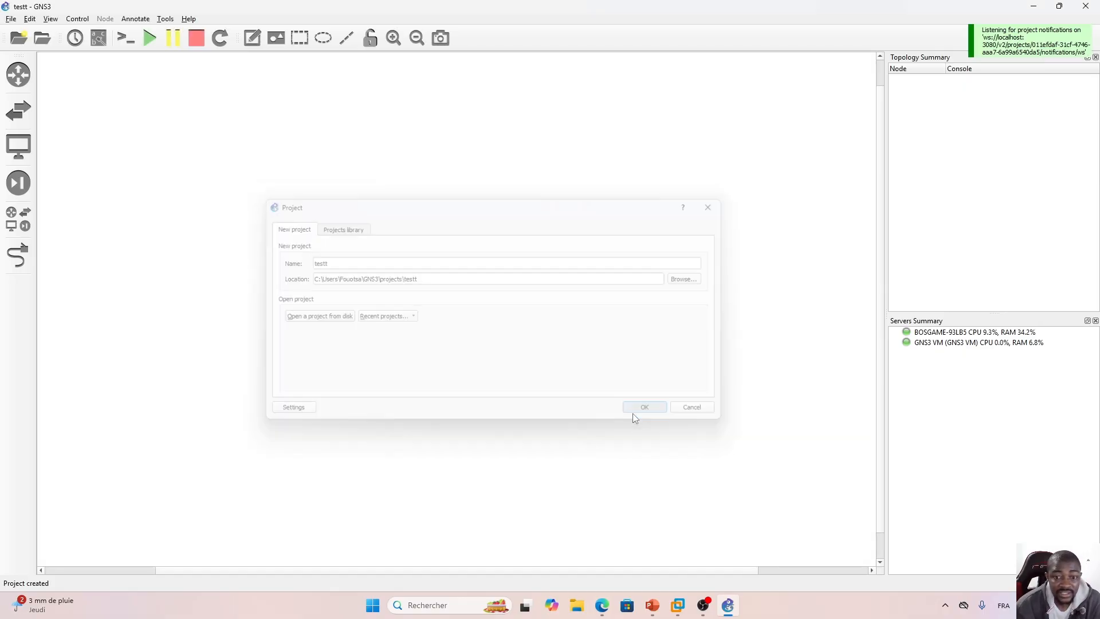
Add a FortiGate 7.0.10 node to the workspace from the list of all devices.
left_click(14, 226)
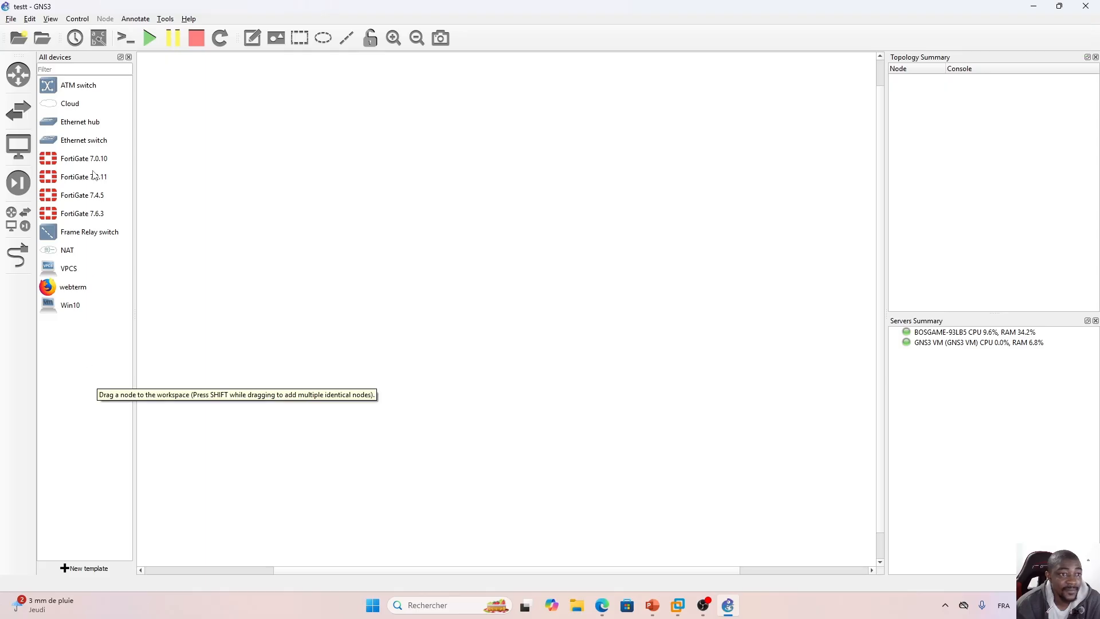
left_click_drag(63, 164, 450, 199)
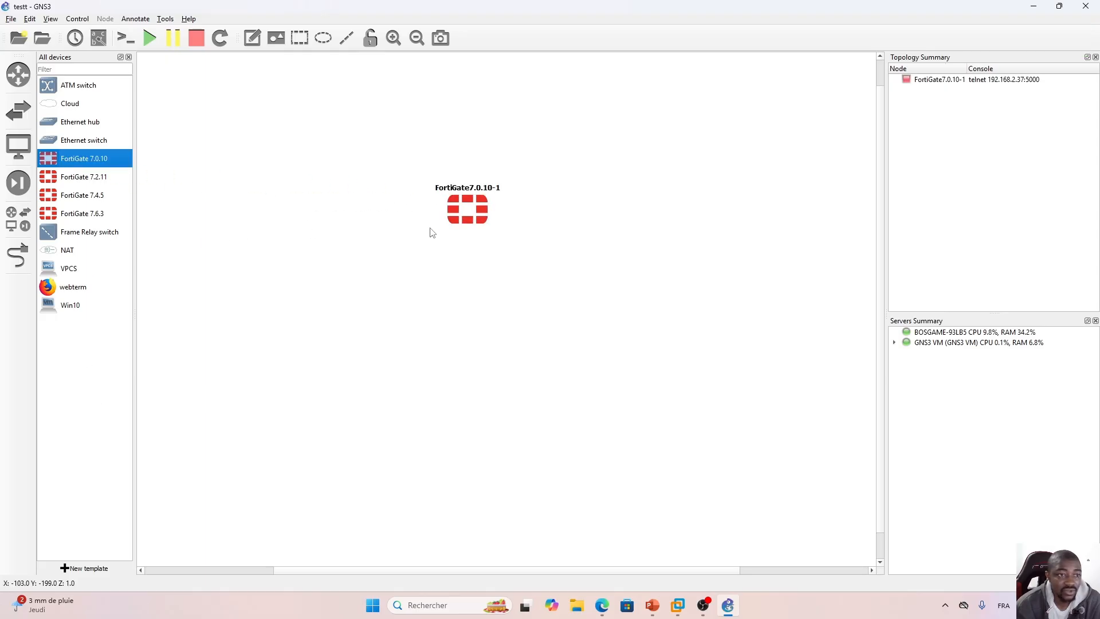
left_click(477, 245)
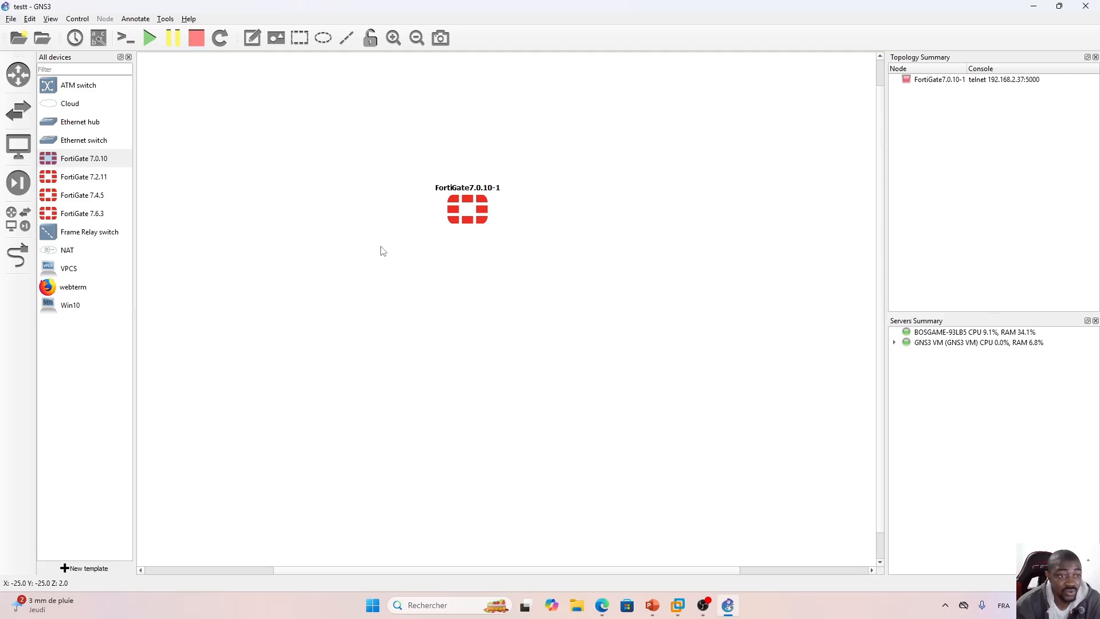
left_click(464, 222)
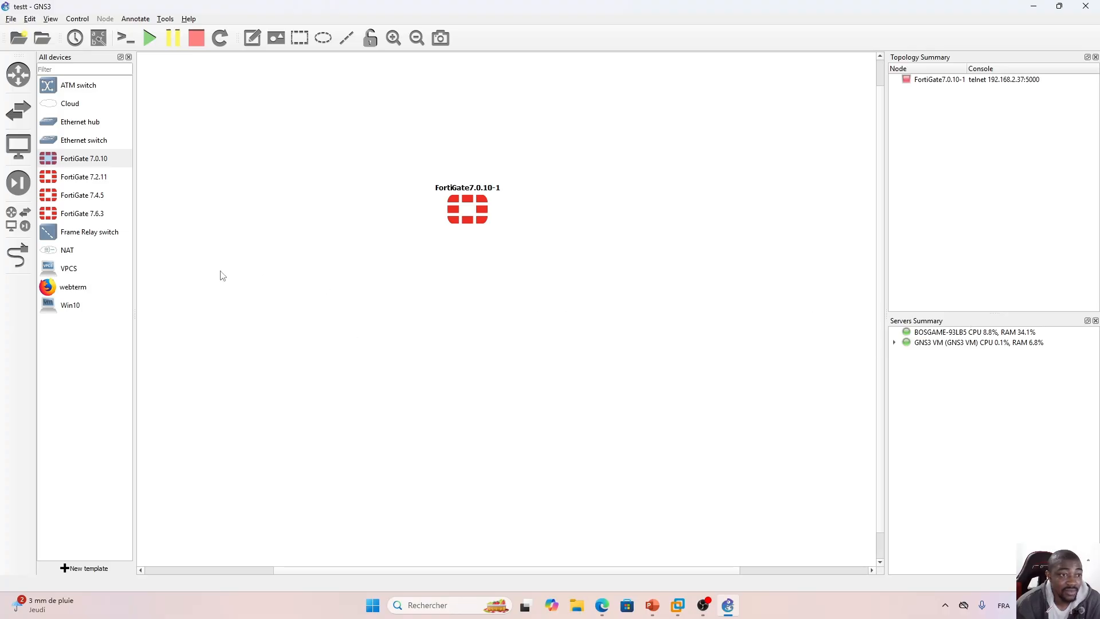
Add an Ethernet switch on the GNS3 VM server and place it below the FortiGate.
left_click_drag(80, 139, 474, 278)
left_click(551, 301)
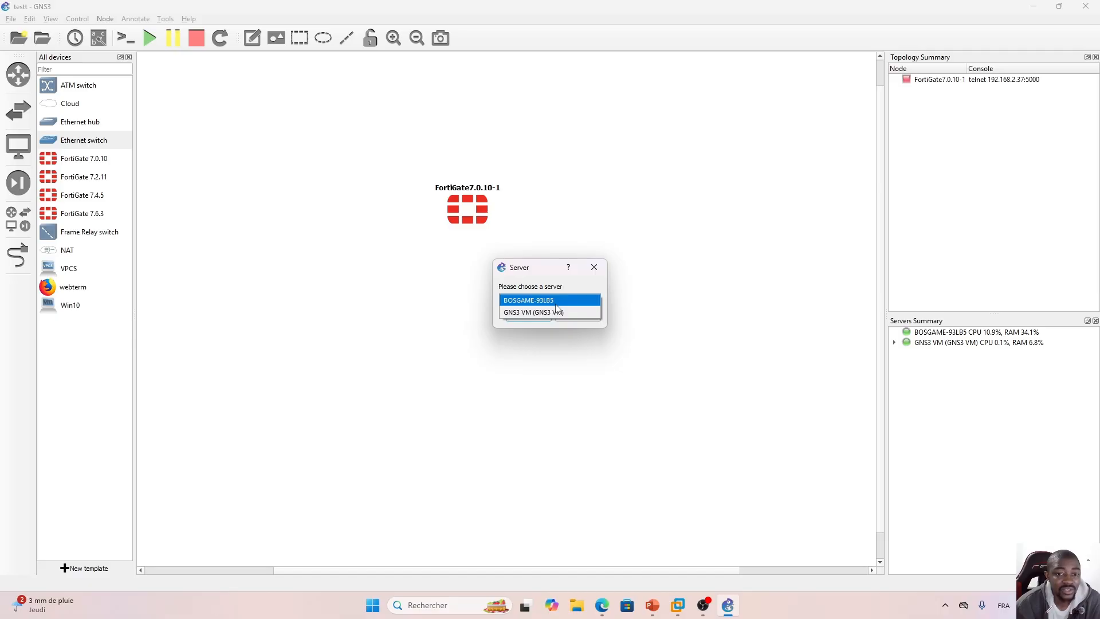
left_click(520, 313)
left_click(527, 316)
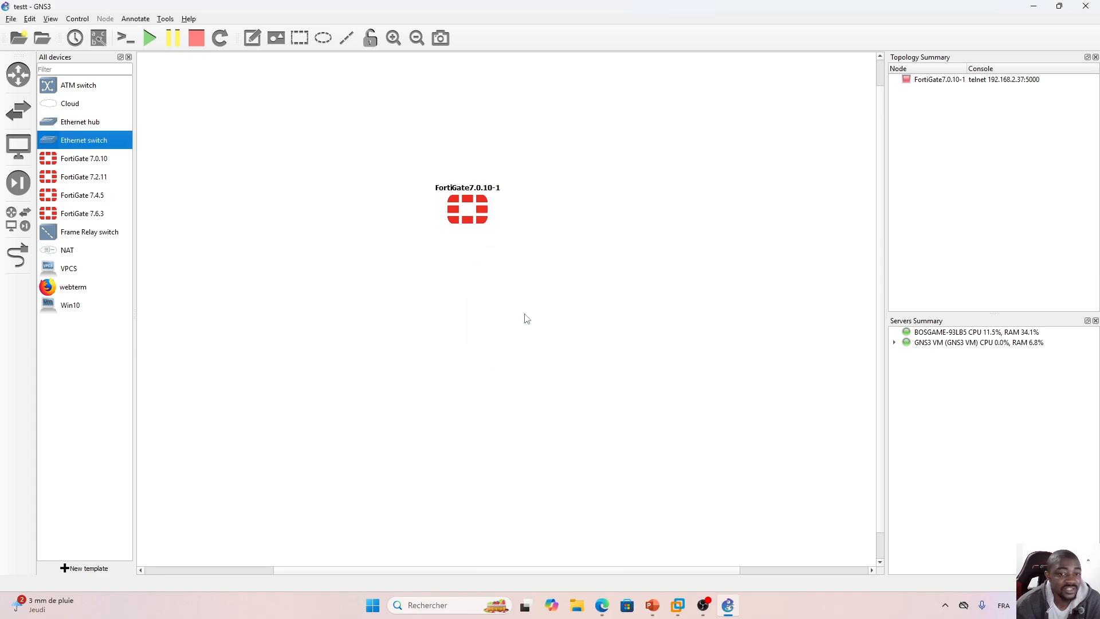
left_click_drag(493, 285, 466, 285)
left_click(483, 322)
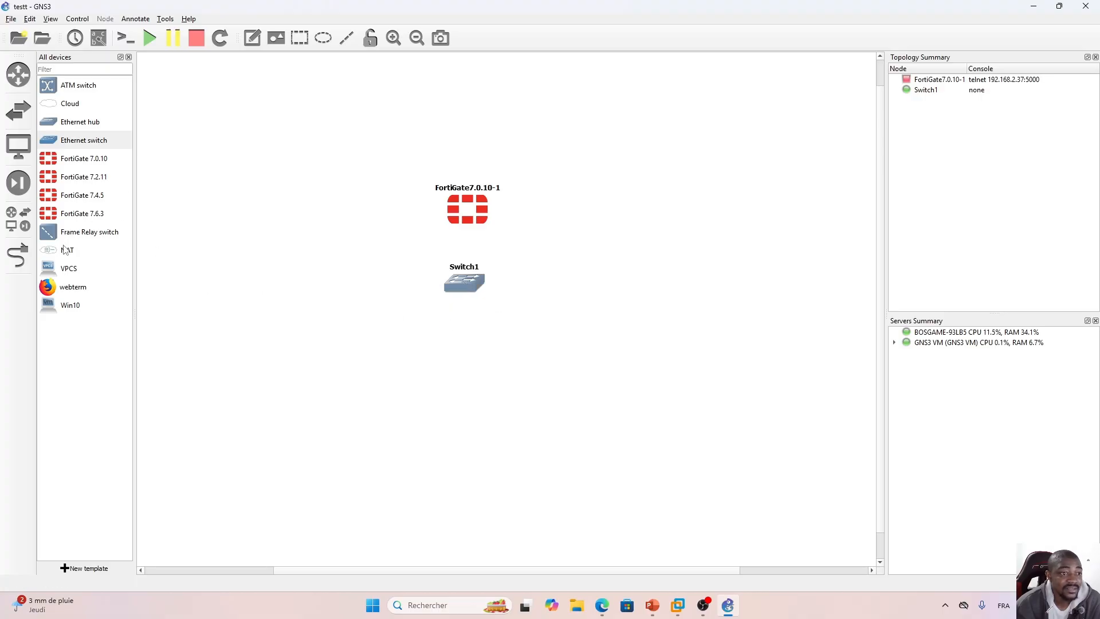
Add a VPCS node on the GNS3 VM server and position it below the switch.
left_click_drag(67, 268, 478, 361)
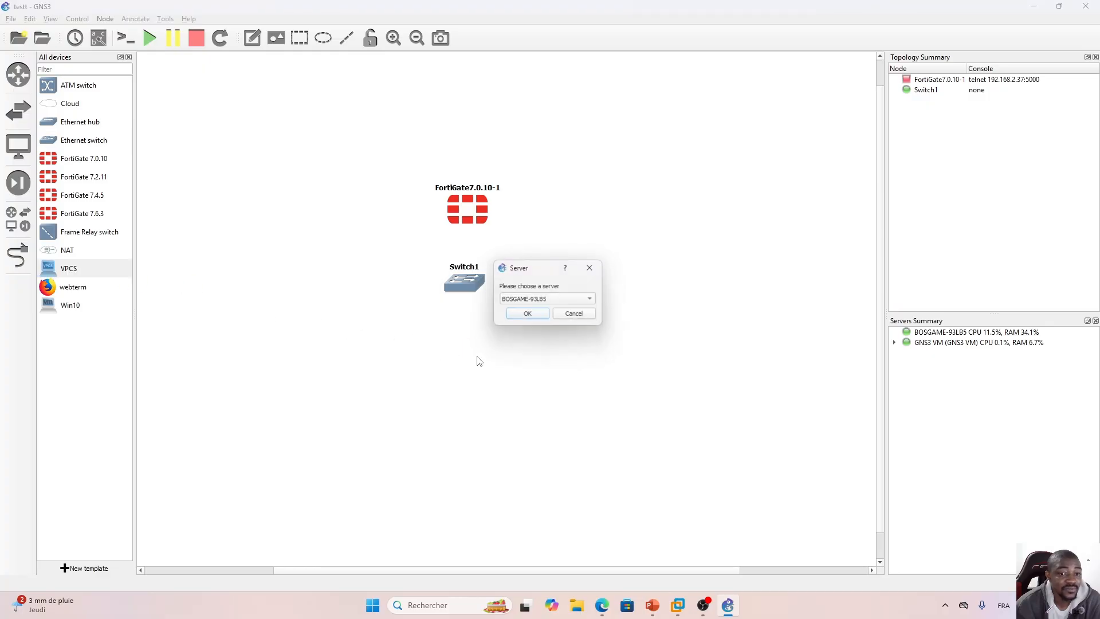
left_click(549, 300)
left_click(550, 312)
left_click(528, 315)
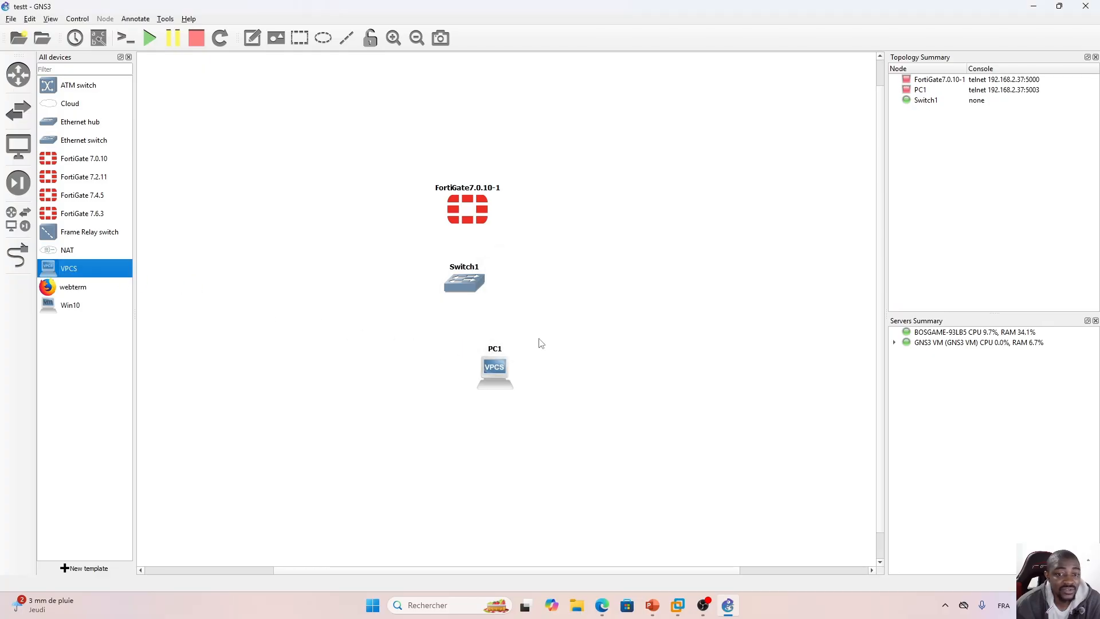
left_click_drag(503, 365, 461, 355)
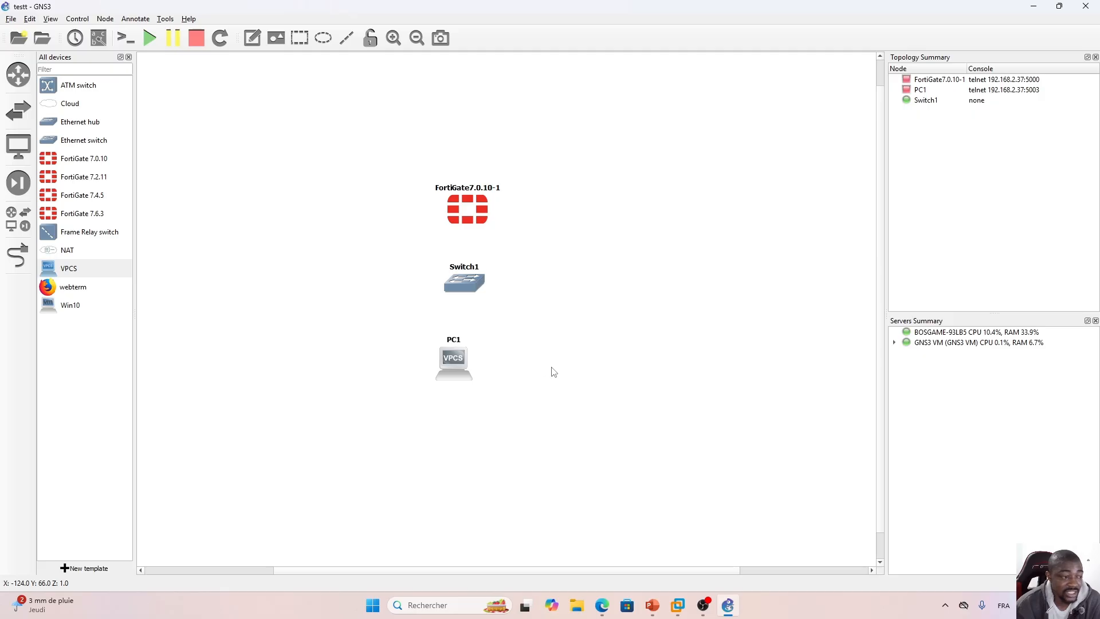
Add a webterm node and a second Ethernet switch on the GNS3 VM server to the topology.
left_click_drag(69, 288, 567, 385)
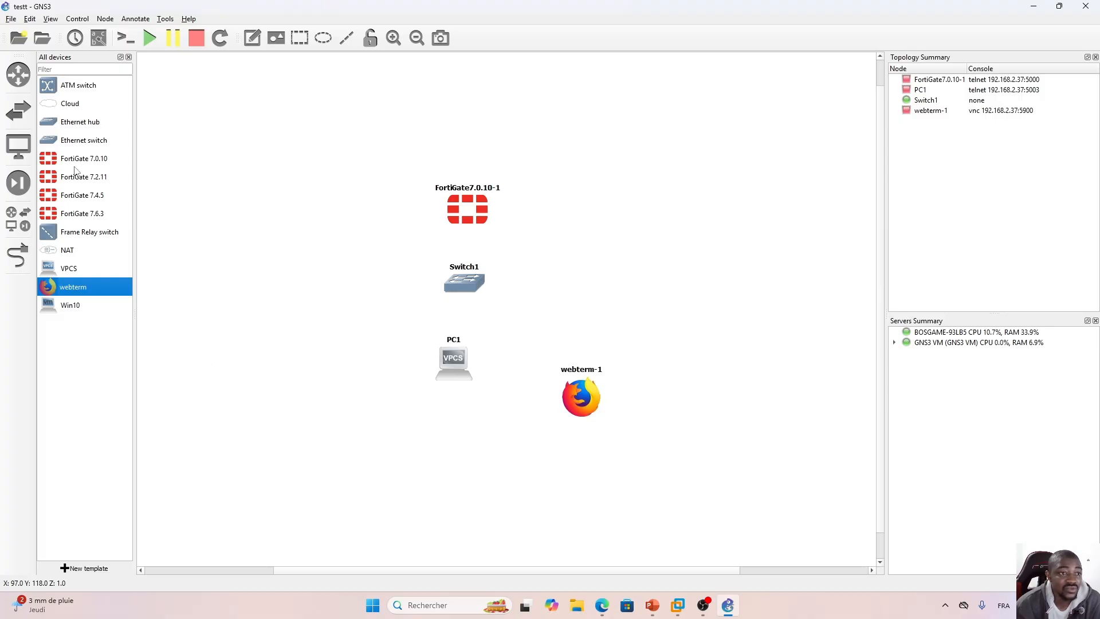
left_click_drag(68, 133, 326, 383)
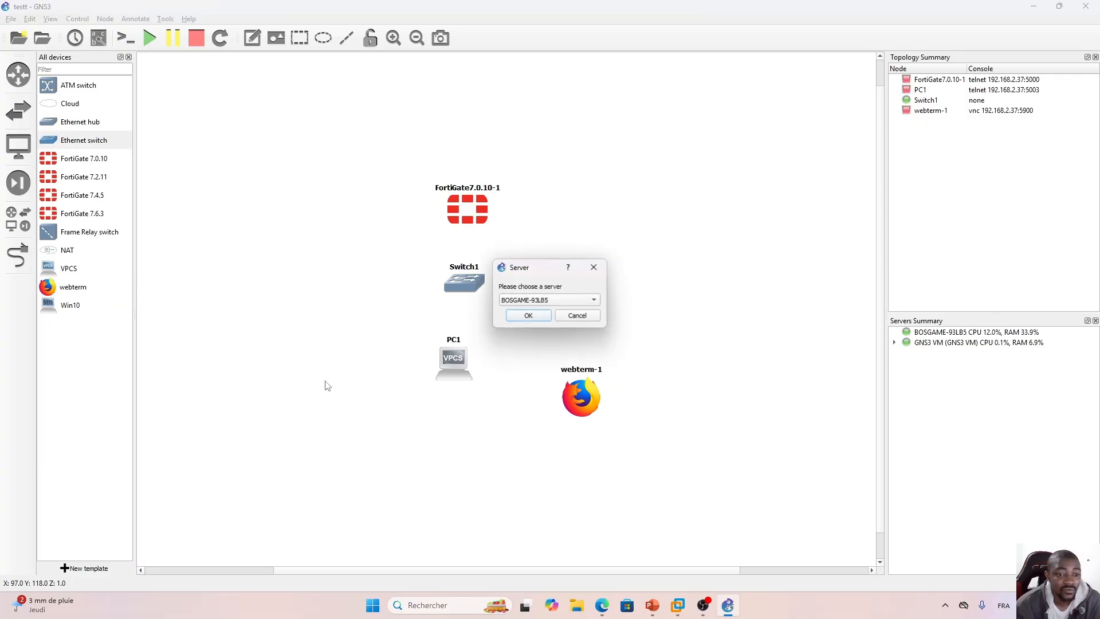
left_click(547, 300)
left_click(545, 311)
left_click(528, 316)
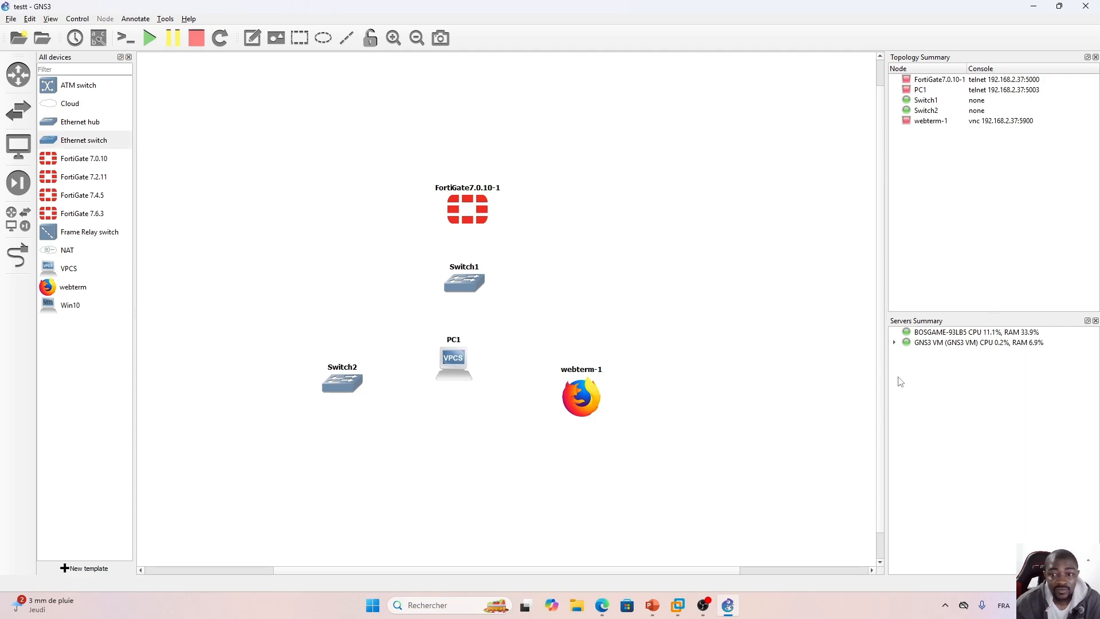
Expand the GNS3 VM server entry in the servers summary to check which nodes run on it.
left_click(894, 343)
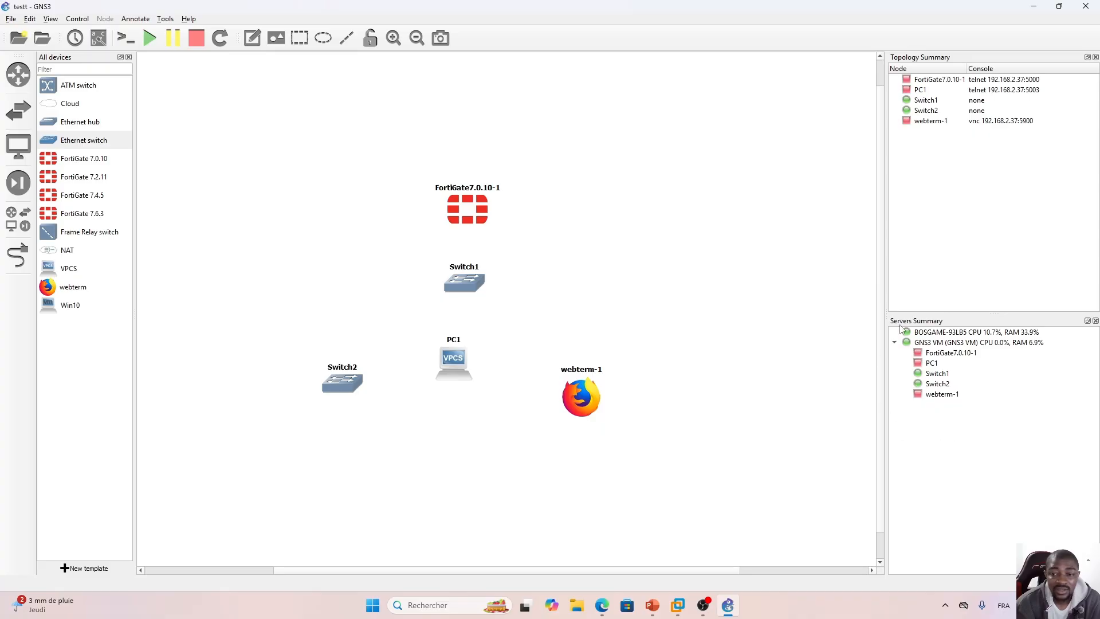
left_click(957, 334)
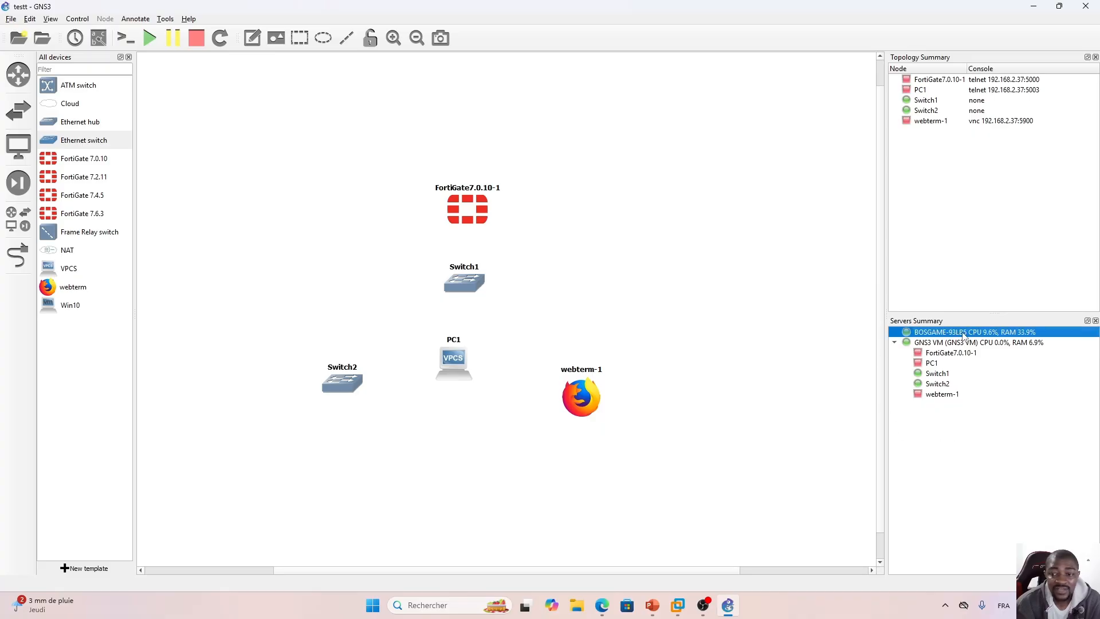